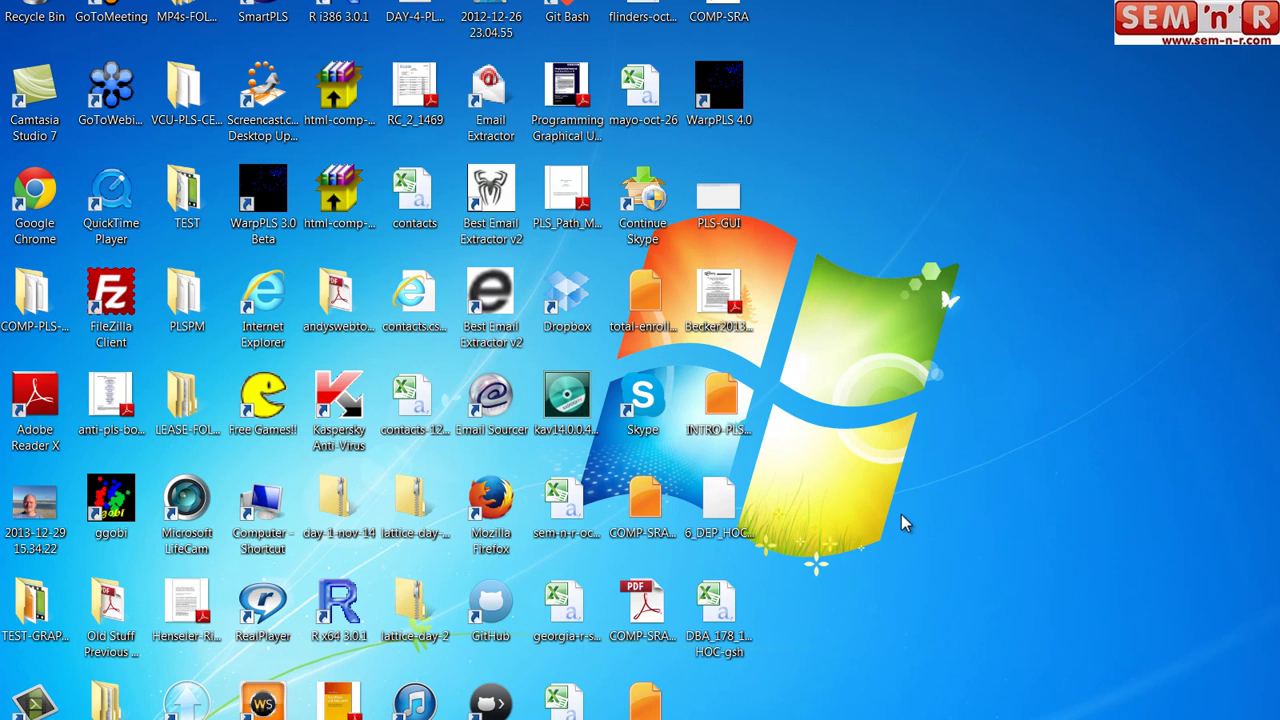
- Launch 64-bit R 3.0.1 from its desktop shortcut
double_click(345, 612)
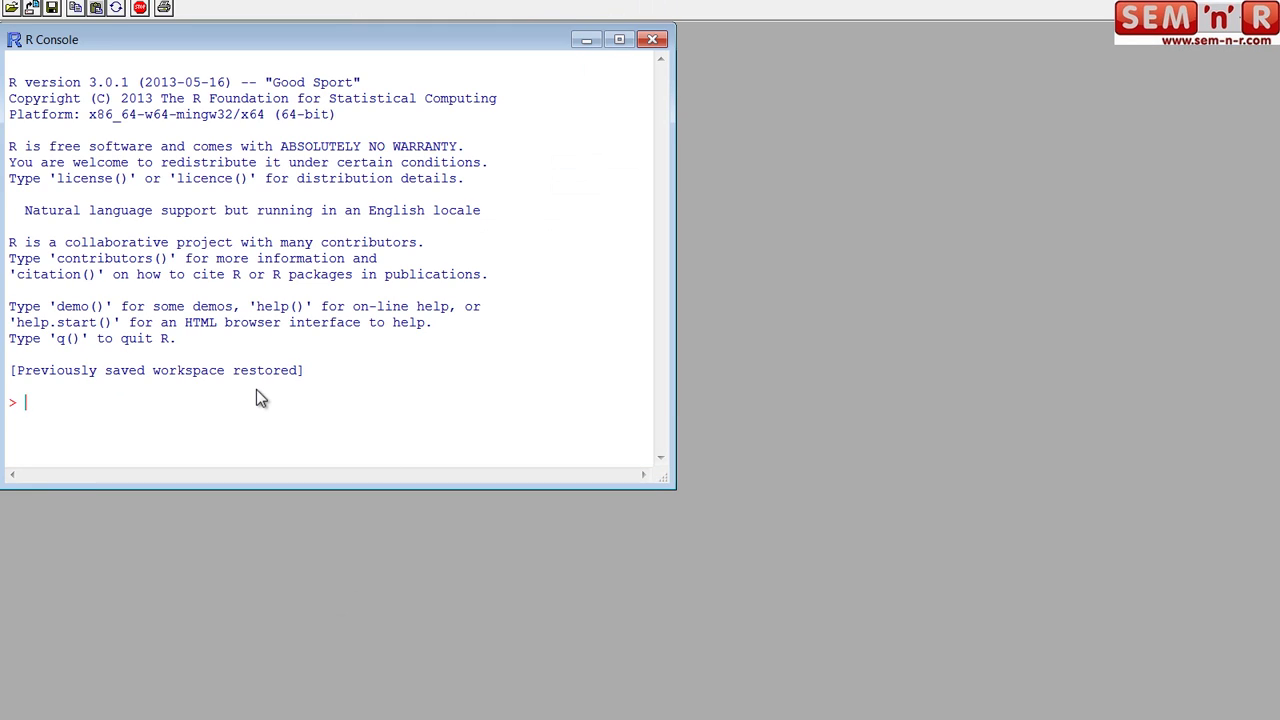
- Enter setwd(choose.dir()) at the R prompt, correcting the mistyped 'setws'
type("set")
type("ws")
type(")")
type("choo")
type("se")
type(".dir")
type("()")
type(")")
key("BackSpace")
key("BackSpace")
key("BackSpace")
key("BackSpace")
key("BackSpace")
key("BackSpace")
key("BackSpace")
key("BackSpace")
key("BackSpace")
key("BackSpace")
key("BackSpace")
key("BackSpace")
key("BackSpace")
key("BackSpace")
key("BackSpace")
type("d(choose.dir()")
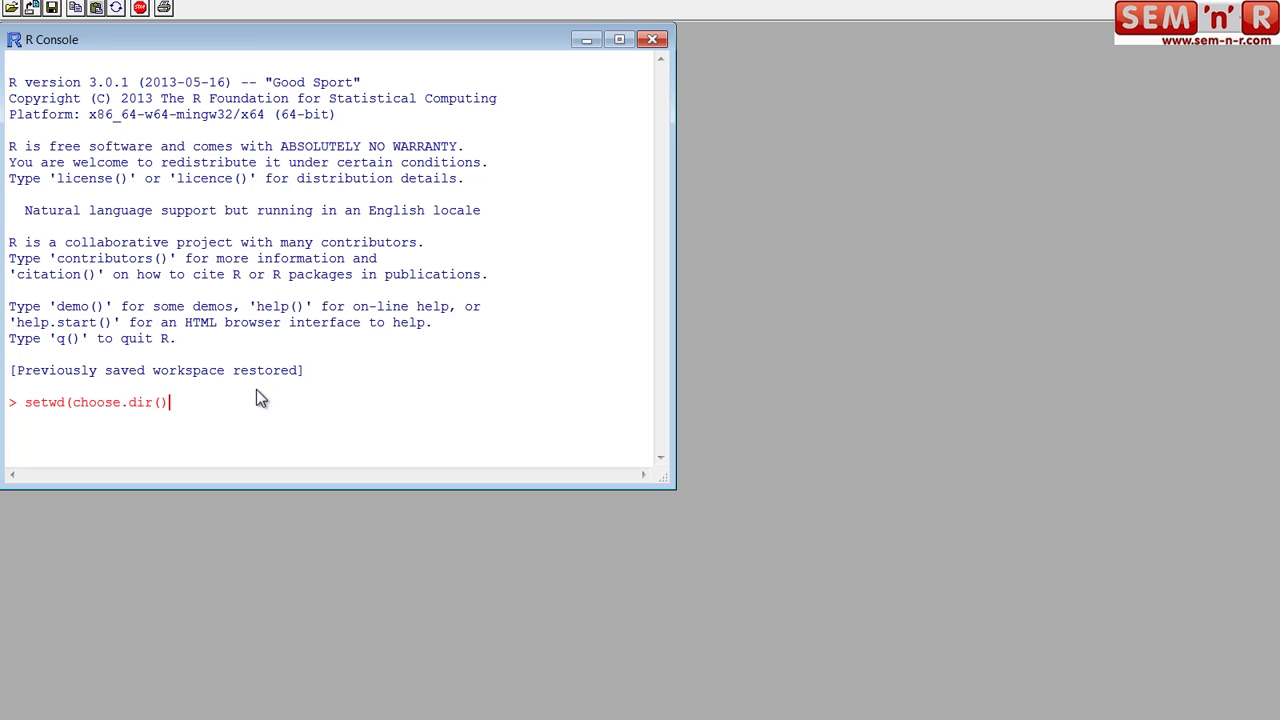
type(")")
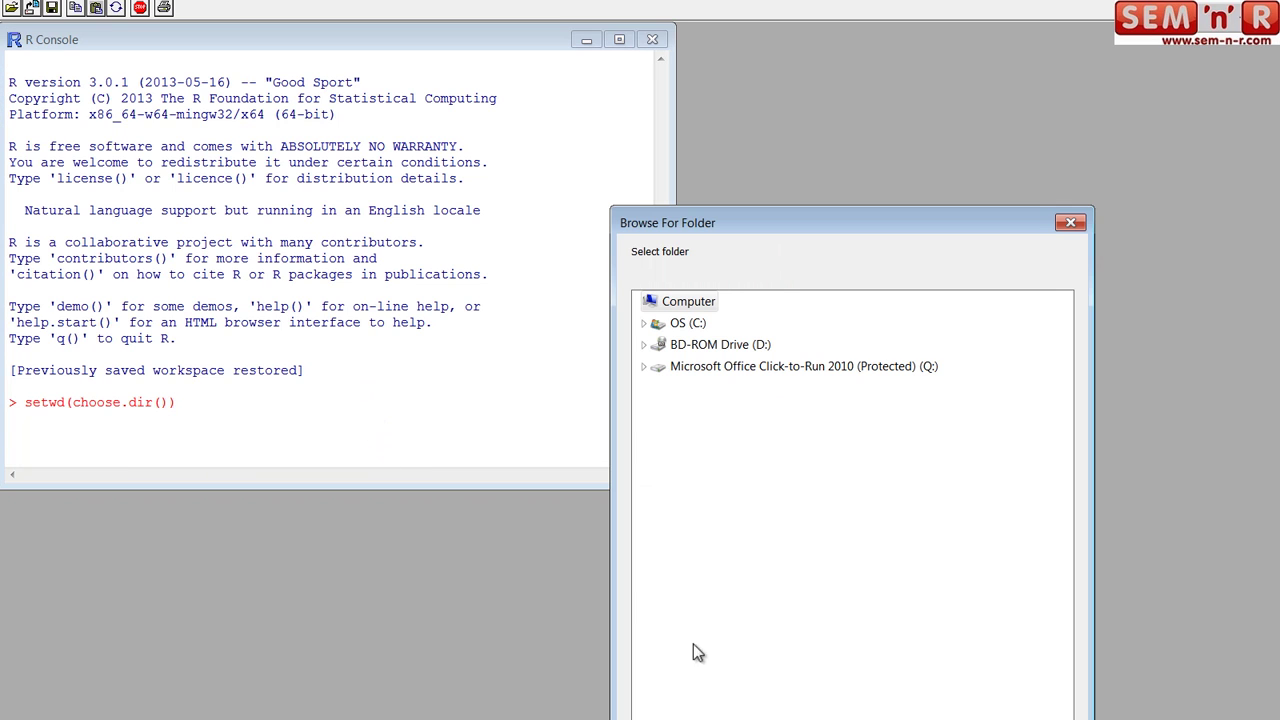
- Choose C:\Users\<user>\My Documents\PLS-SEM-FILES\workspace\UZ as R's working directory
left_click_drag(703, 231, 469, 83)
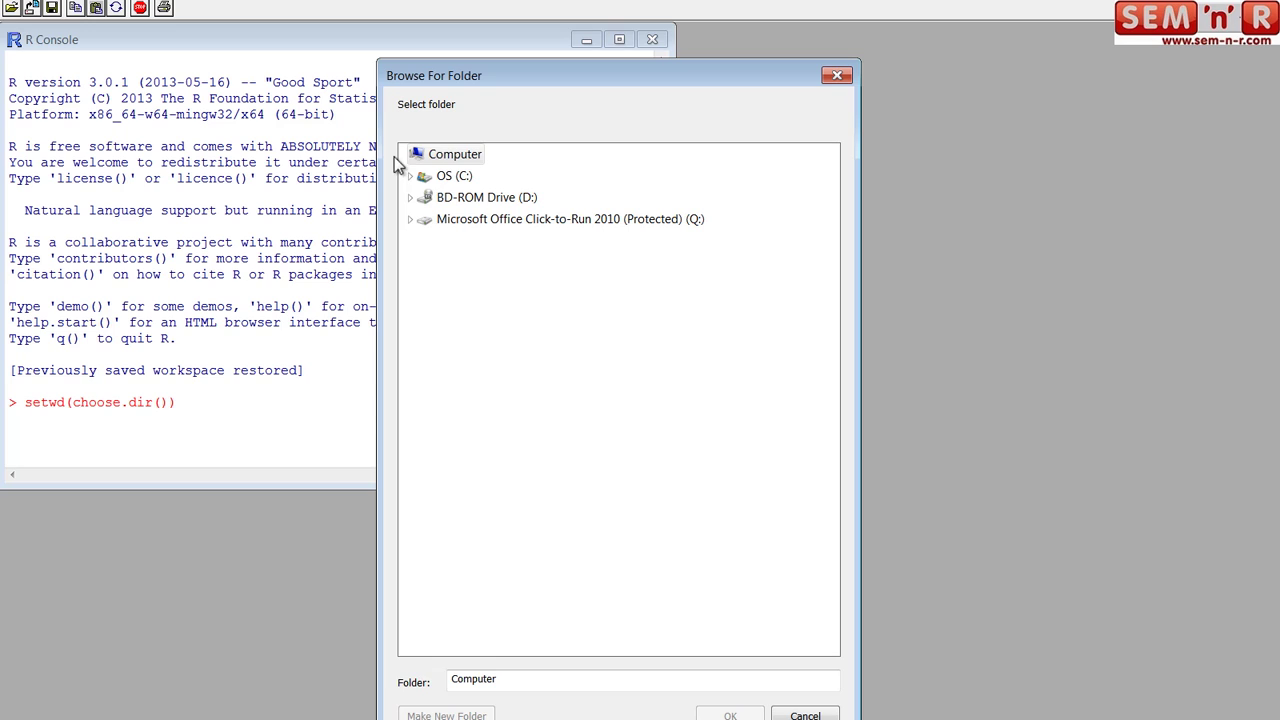
left_click(410, 176)
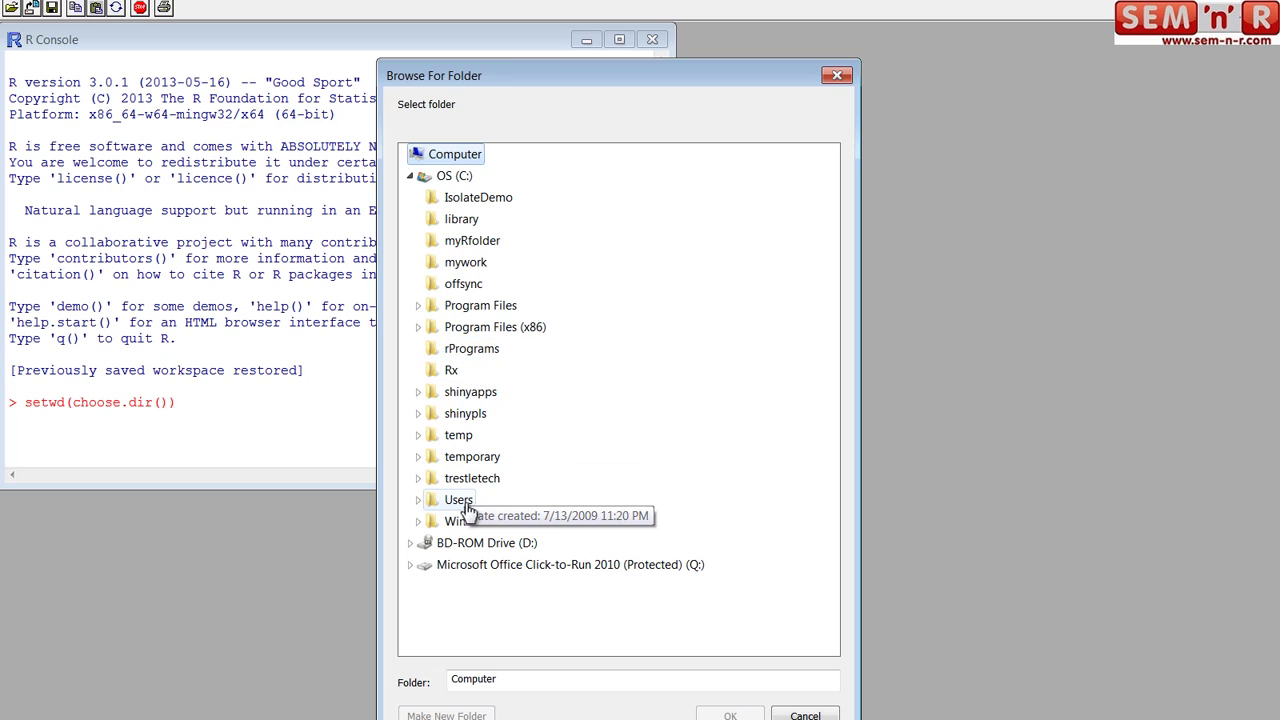
left_click(419, 500)
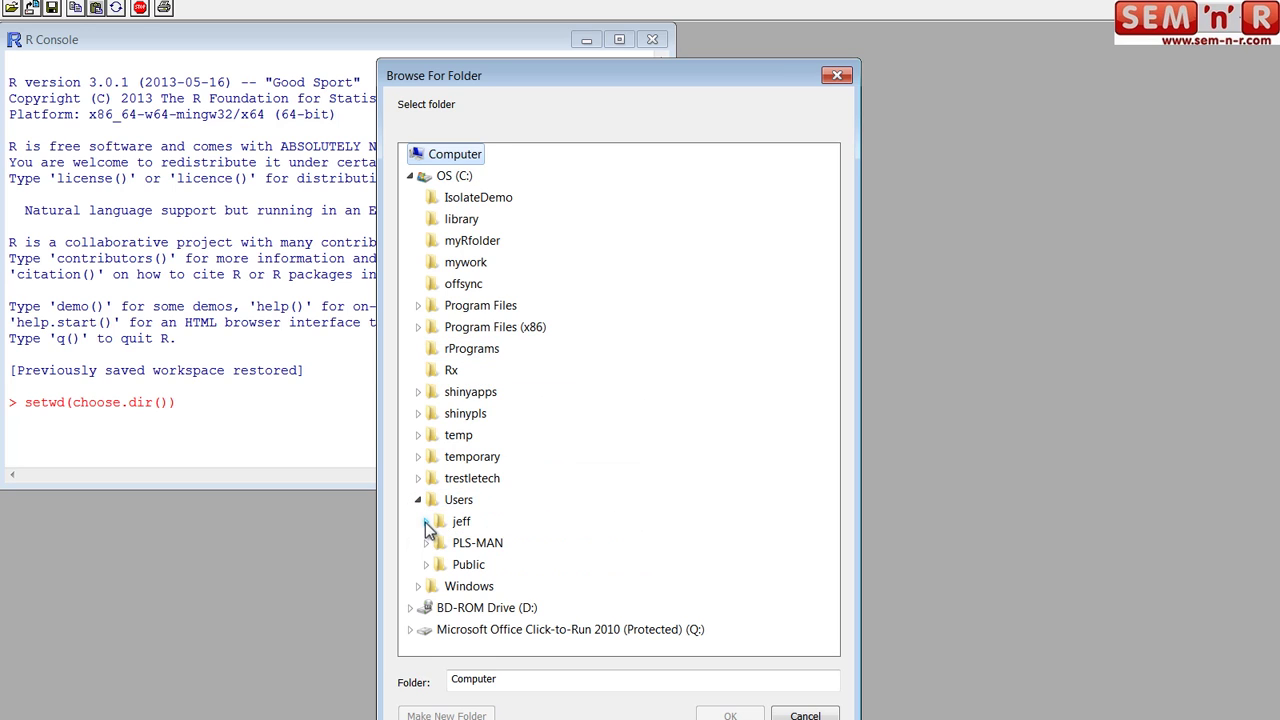
left_click(425, 521)
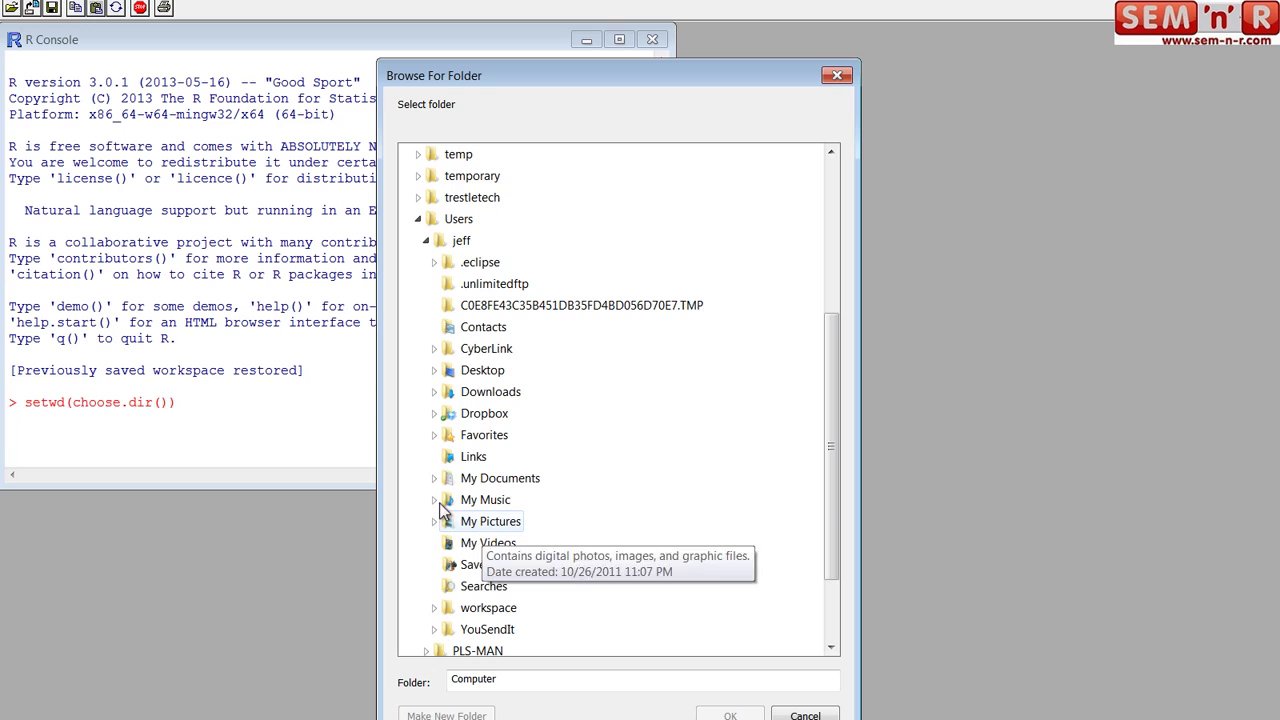
left_click(436, 479)
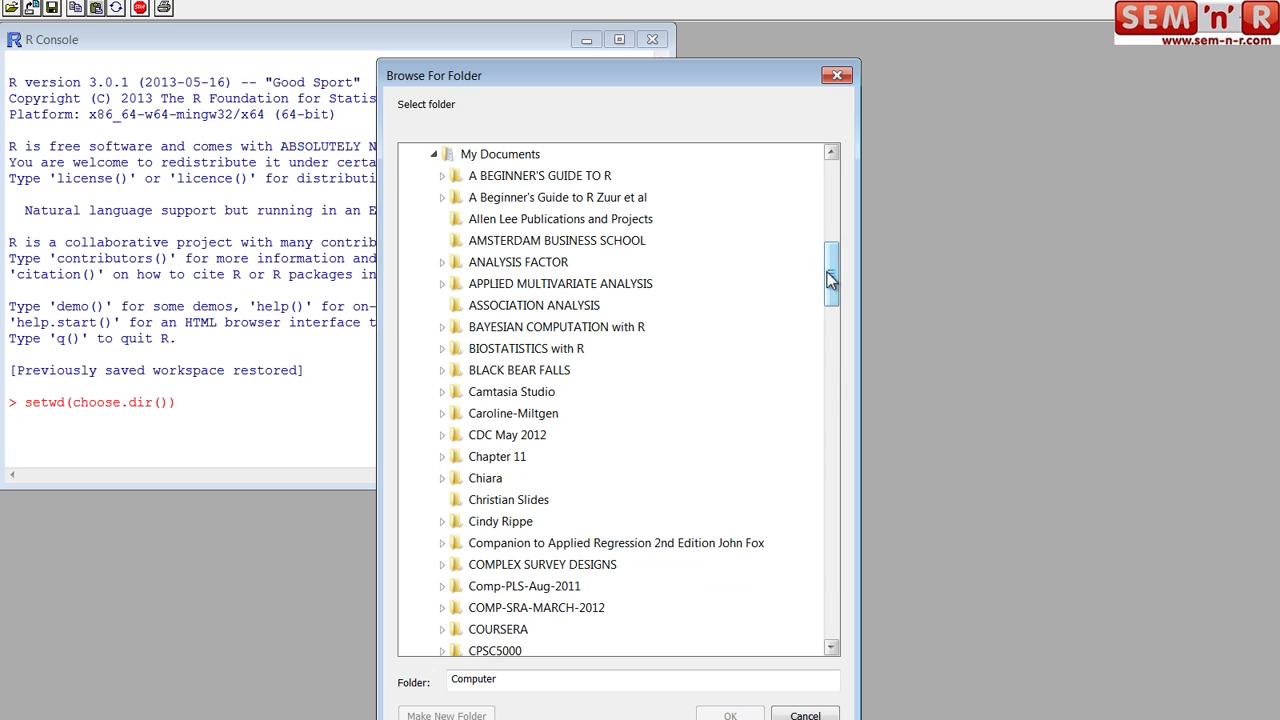
left_click_drag(829, 278, 812, 451)
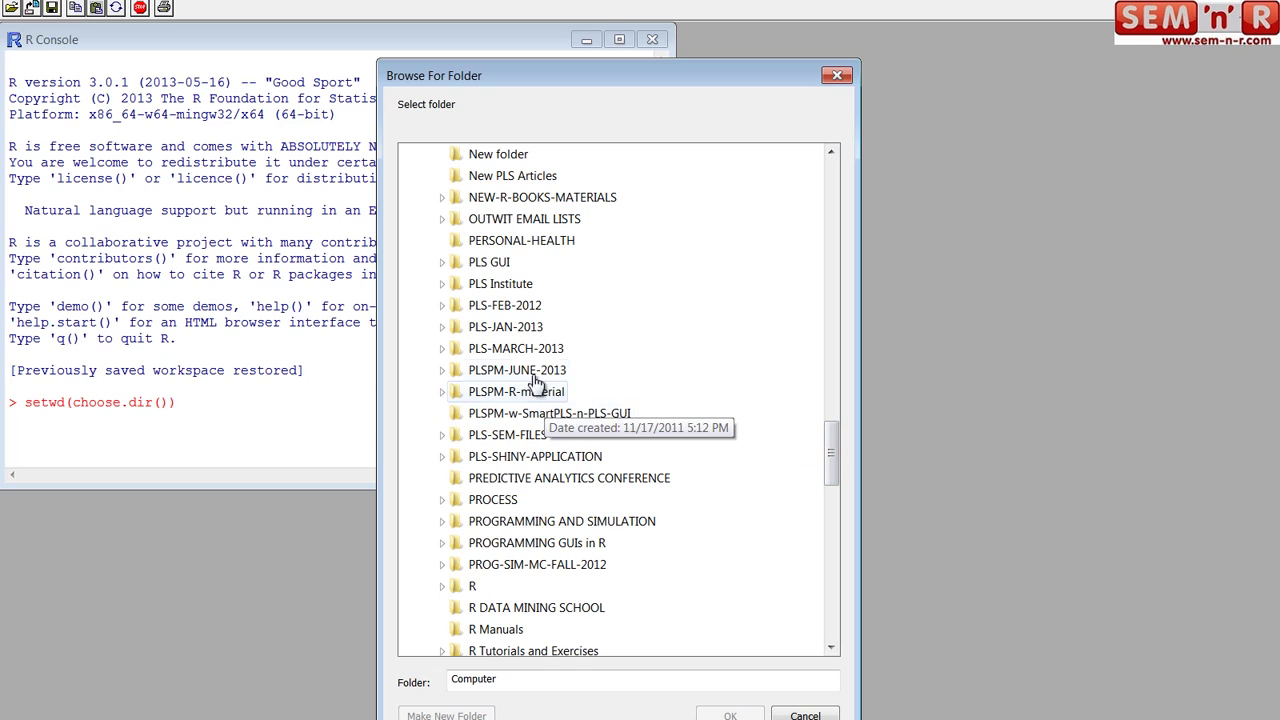
left_click(442, 434)
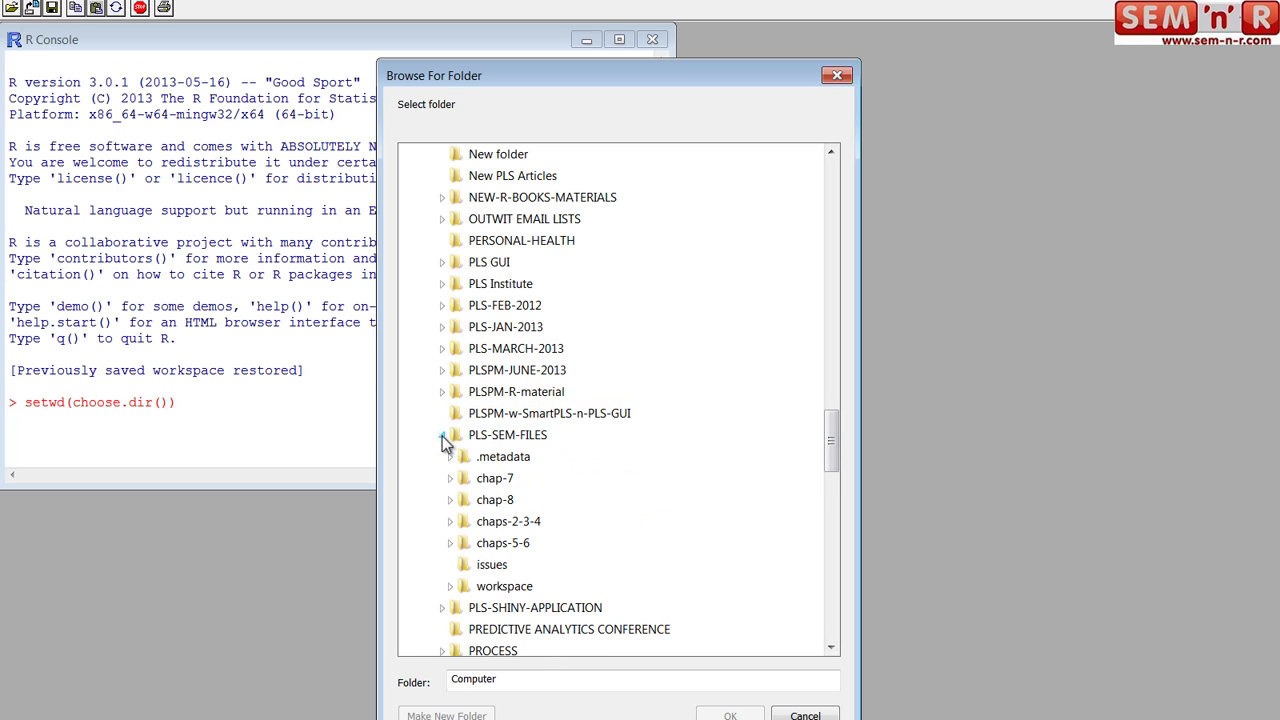
left_click(450, 586)
left_click_drag(831, 445, 831, 485)
left_click(492, 391)
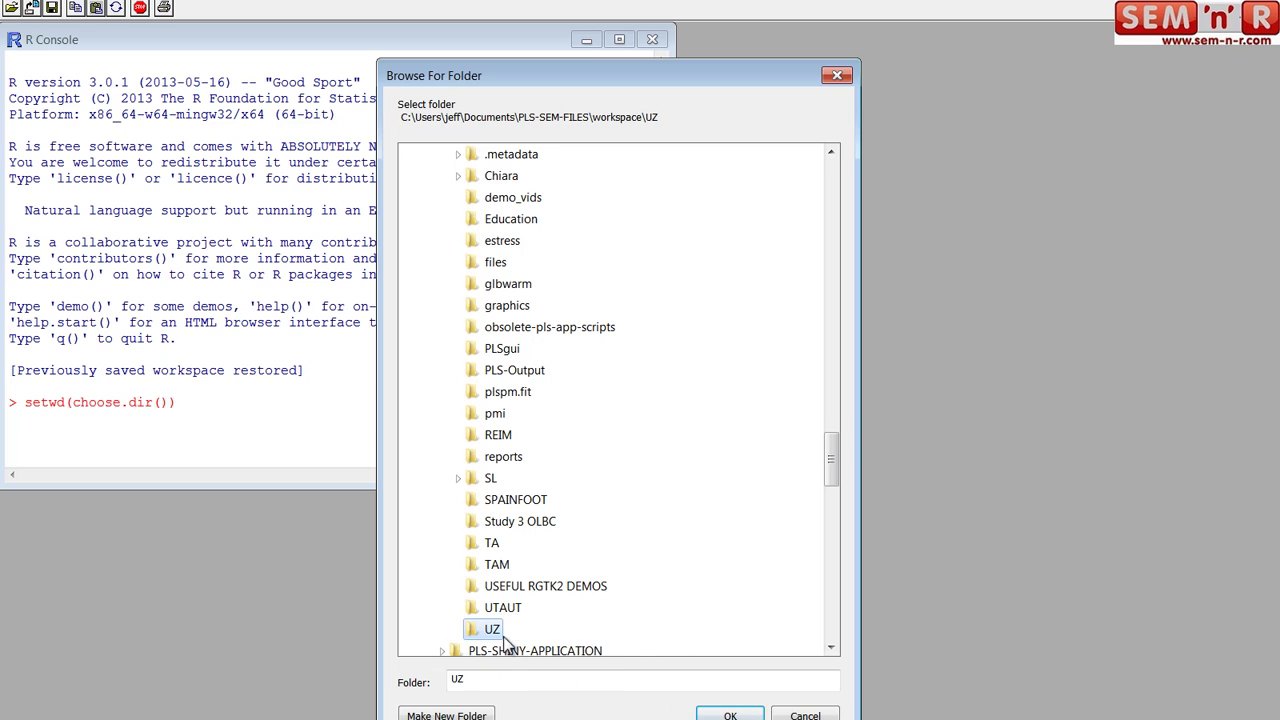
left_click(725, 712)
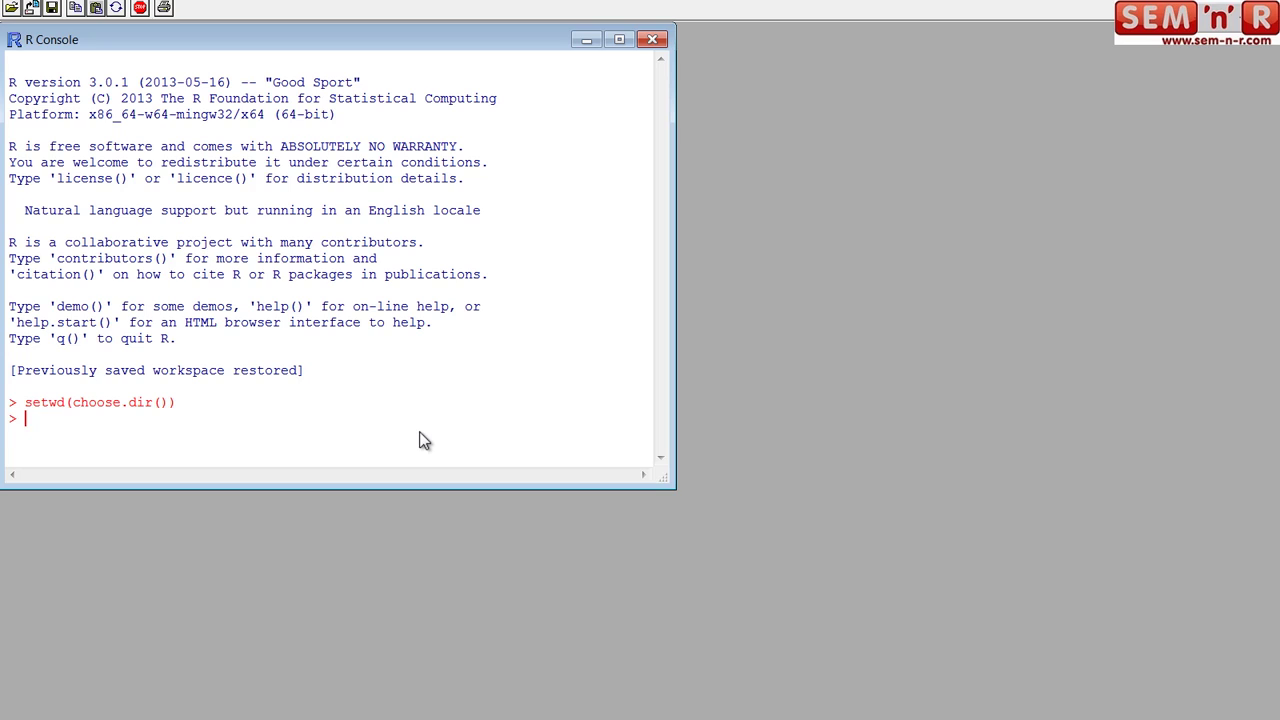
- Run source("runPLS.R") to load the PLS-GUI script and its packages
type("source(\"runPLS.R\")")
key("Return")
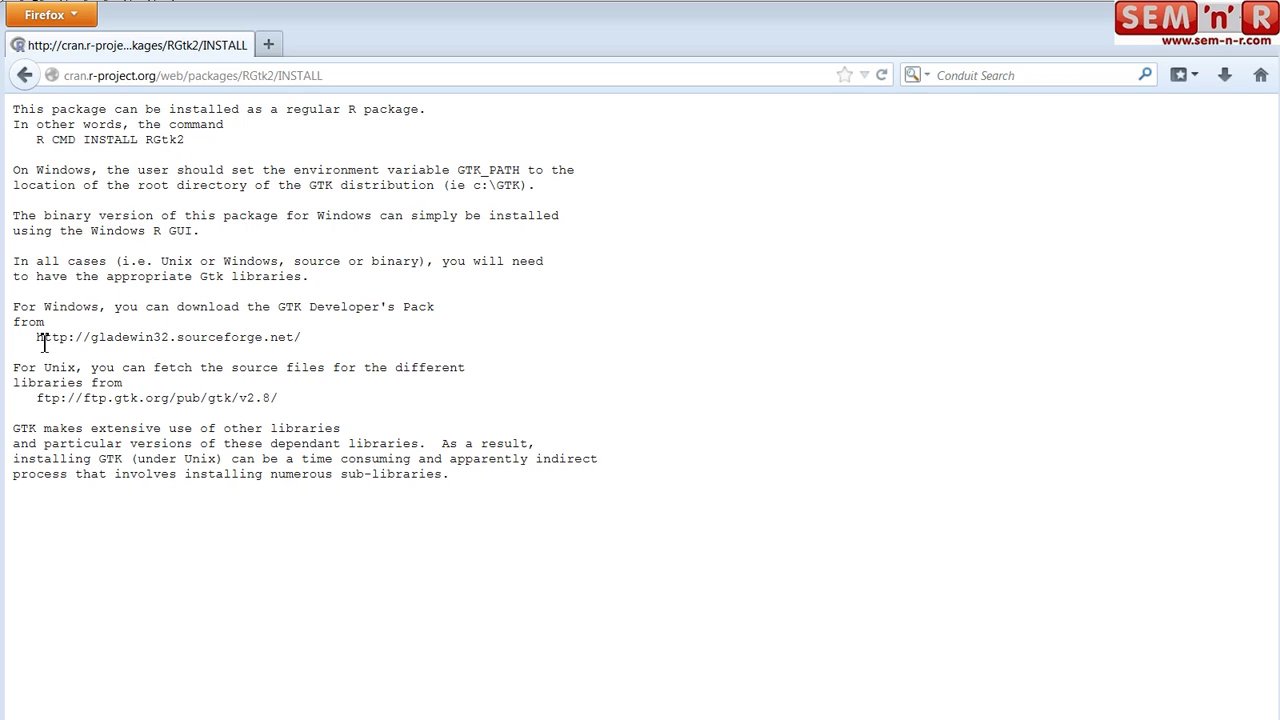
- Copy the gladewin32.sourceforge.net address given for the GTK Developer's Pack
left_click_drag(38, 337, 306, 340)
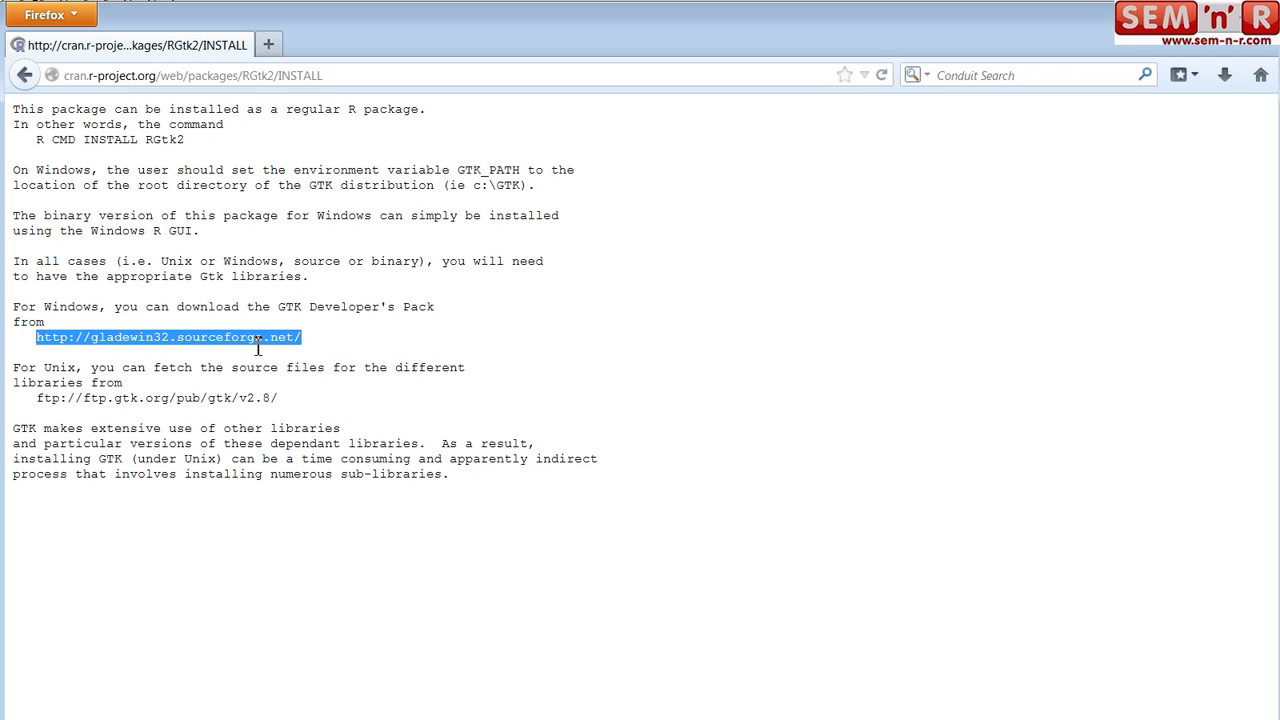
right_click(257, 343)
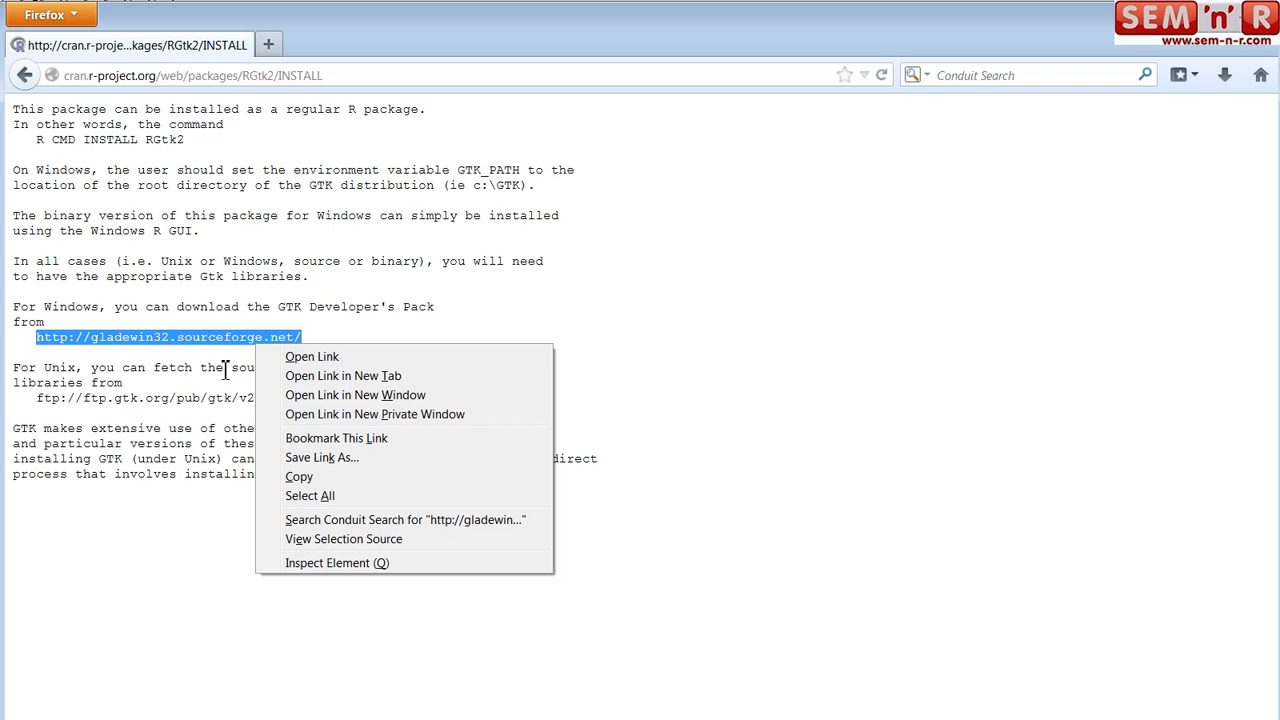
left_click(310, 478)
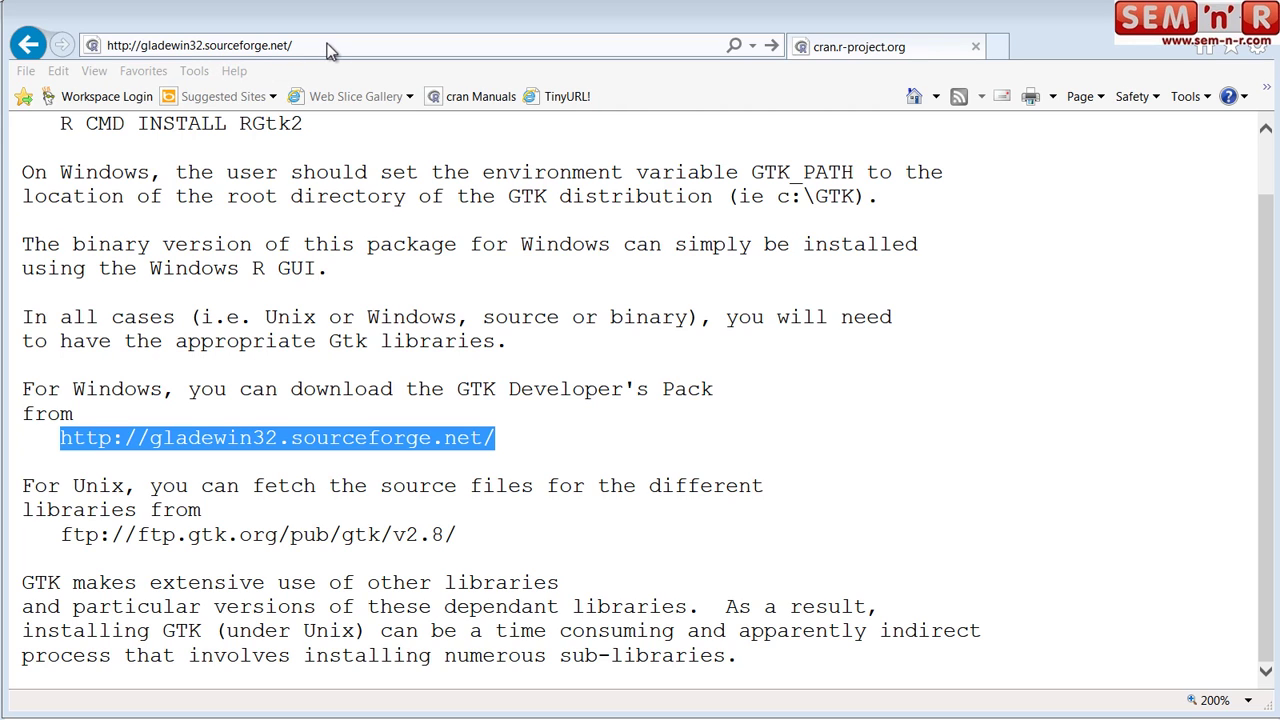
- Load gladewin32.sourceforge.net in Internet Explorer, then return to the R Console
left_click(330, 50)
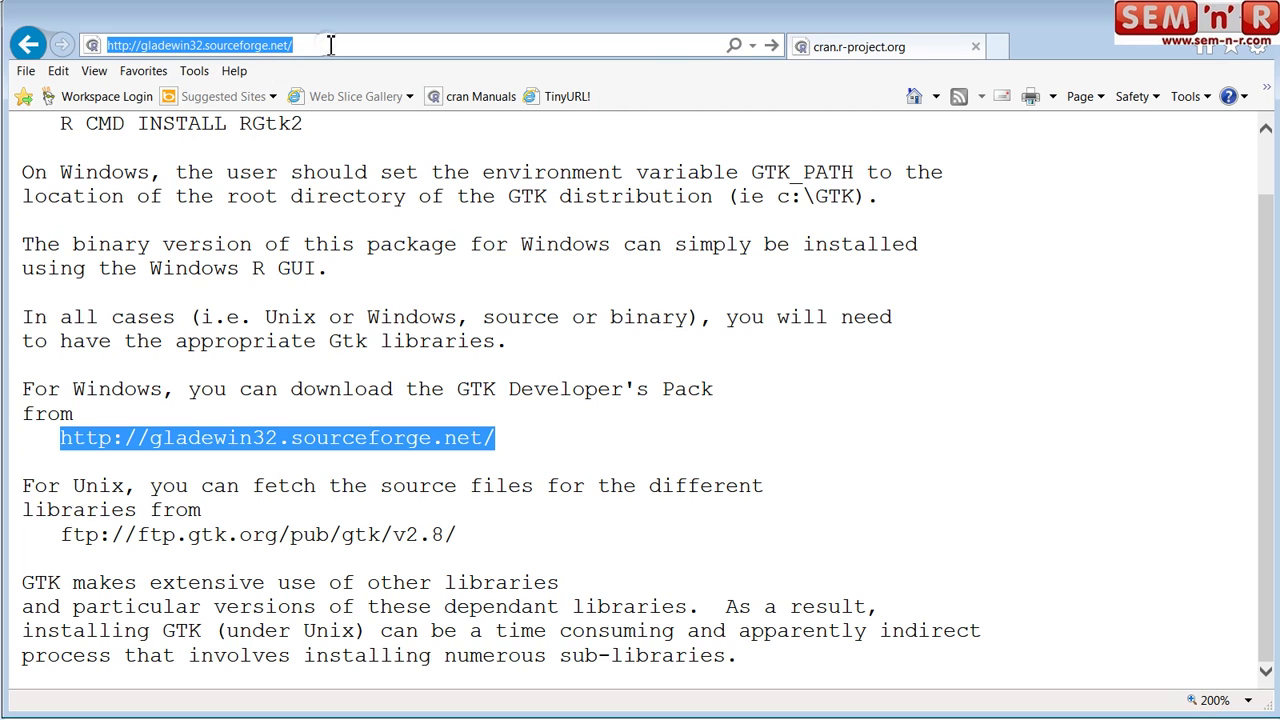
key("Return")
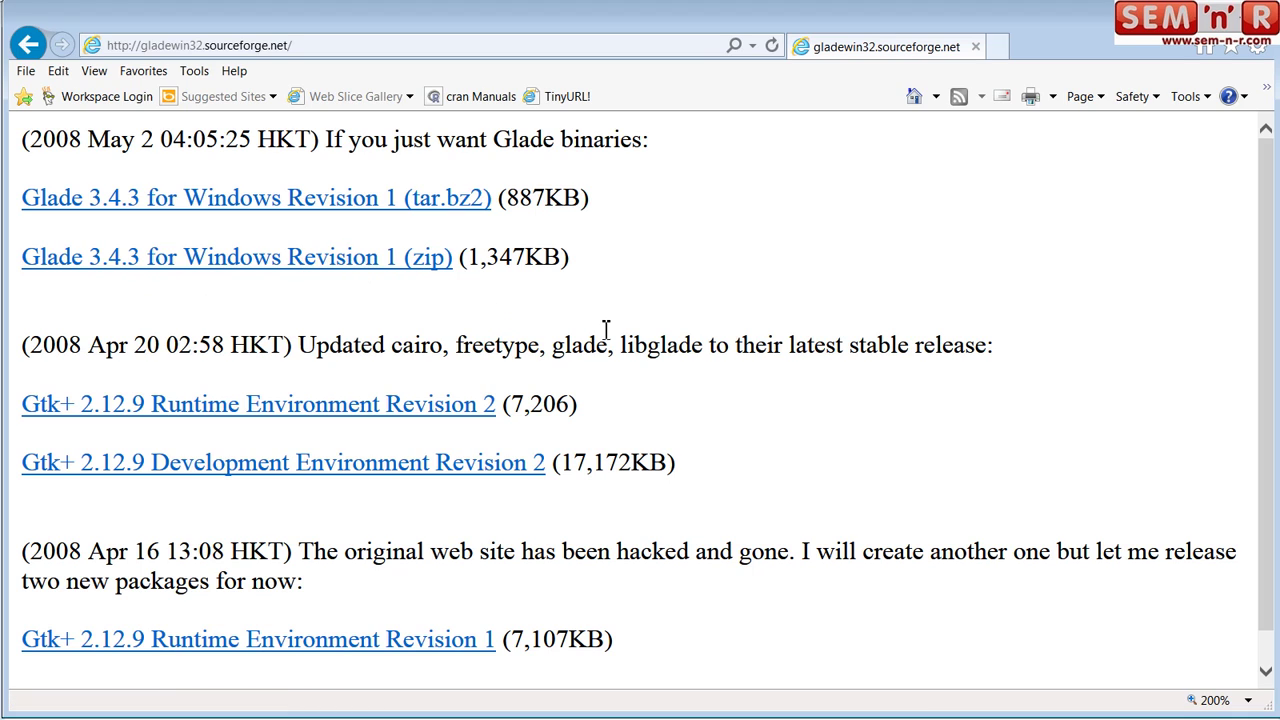
key("alt+Tab")
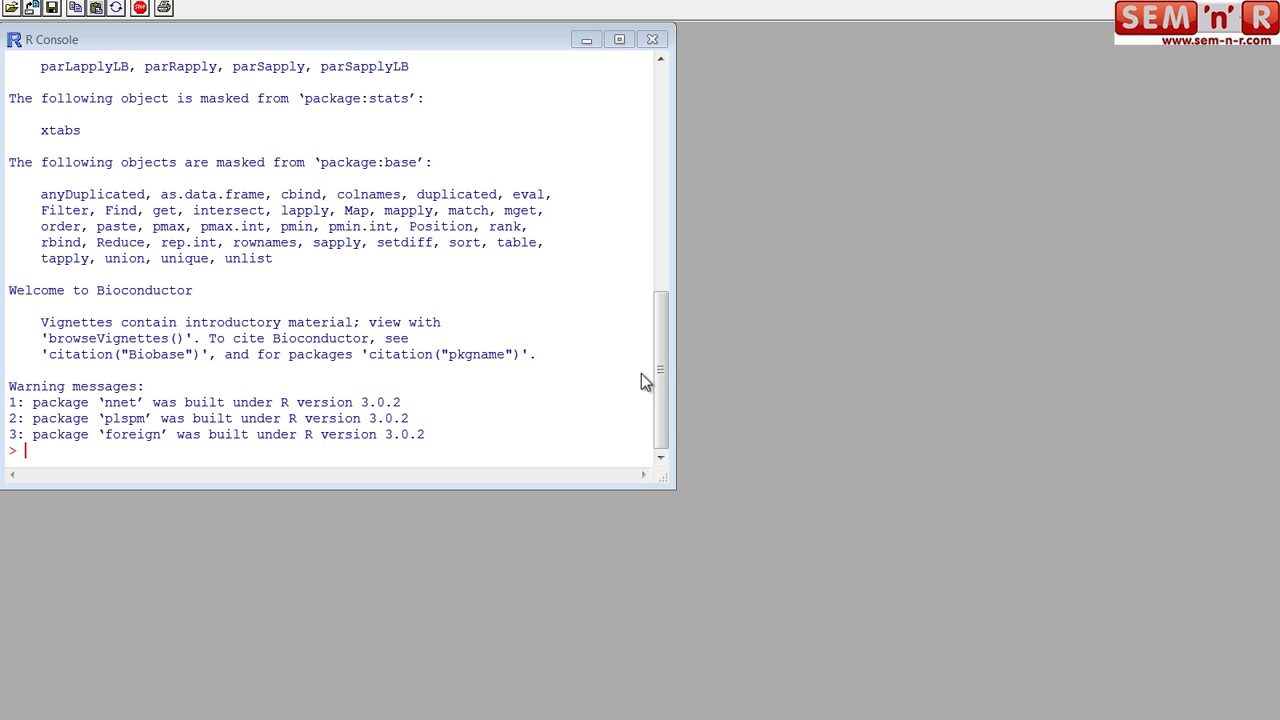
- Run runPLS() in the R Console to bring up the PLS-GUI window
left_click_drag(663, 360, 629, 443)
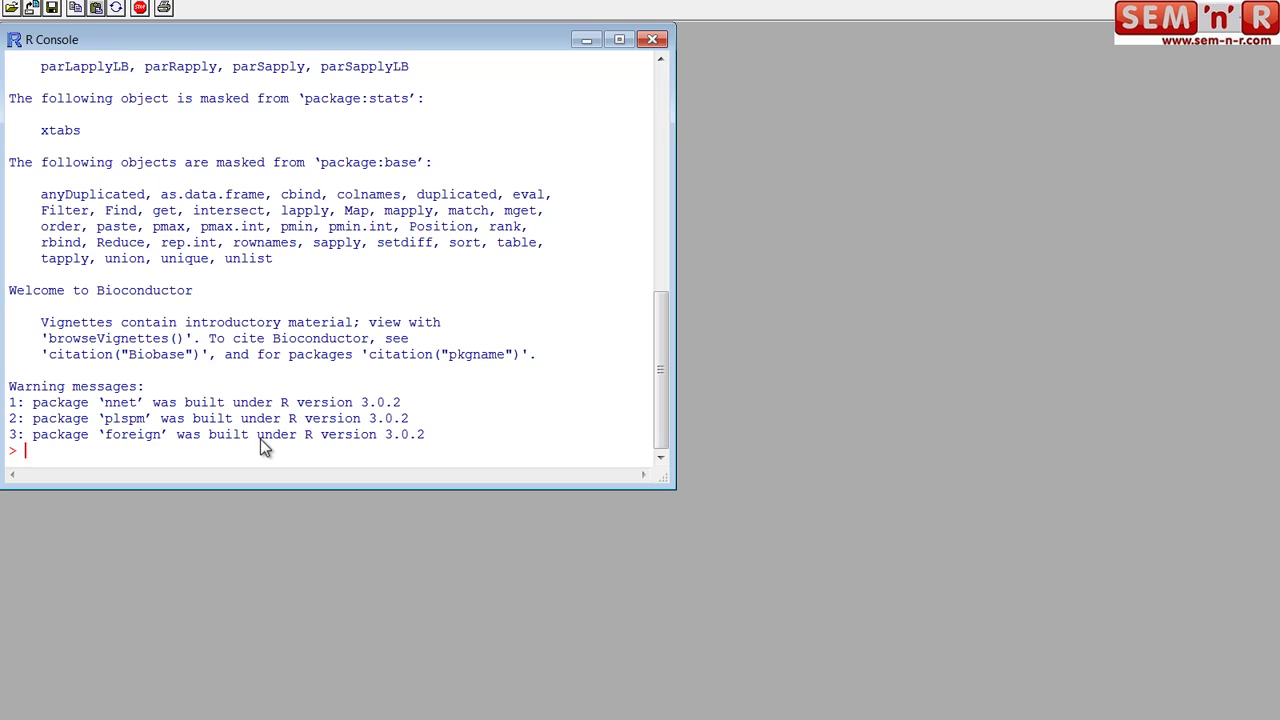
type("runPLS()")
key("Return")
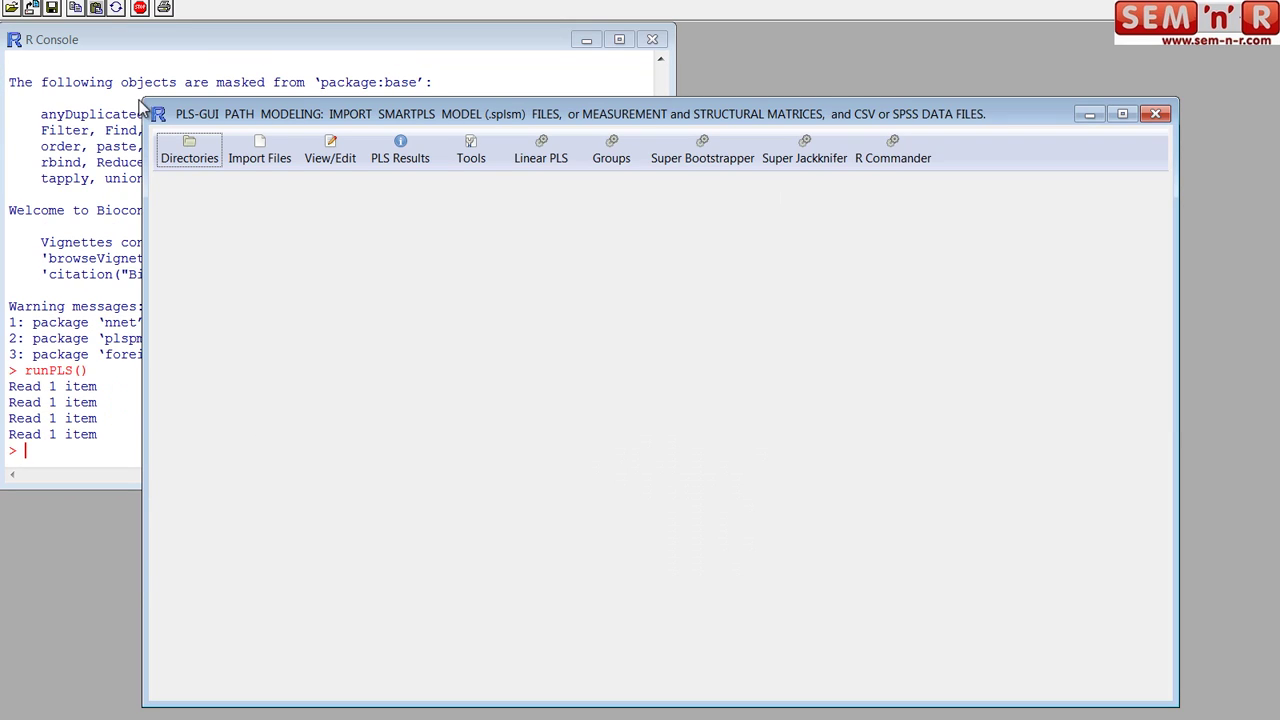
- Maximize the PLS-GUI window and bring up its Directories settings
left_click_drag(143, 98, 15, 11)
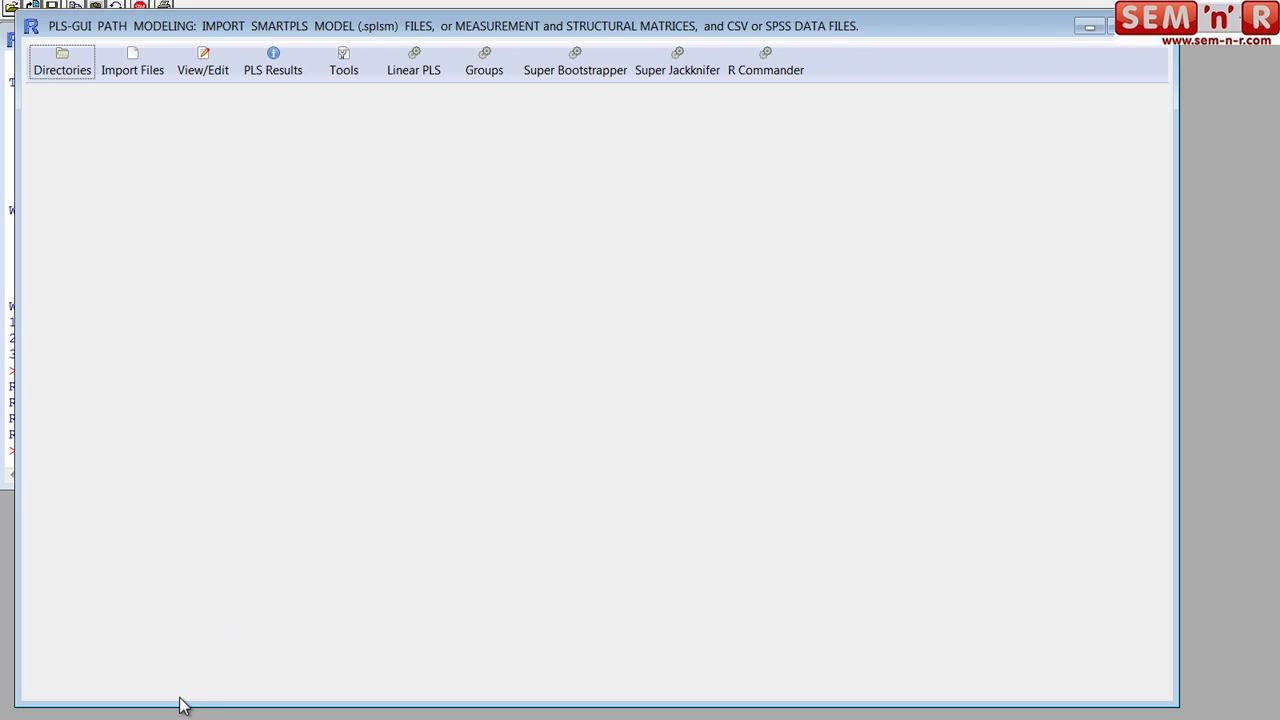
left_click_drag(176, 703, 174, 715)
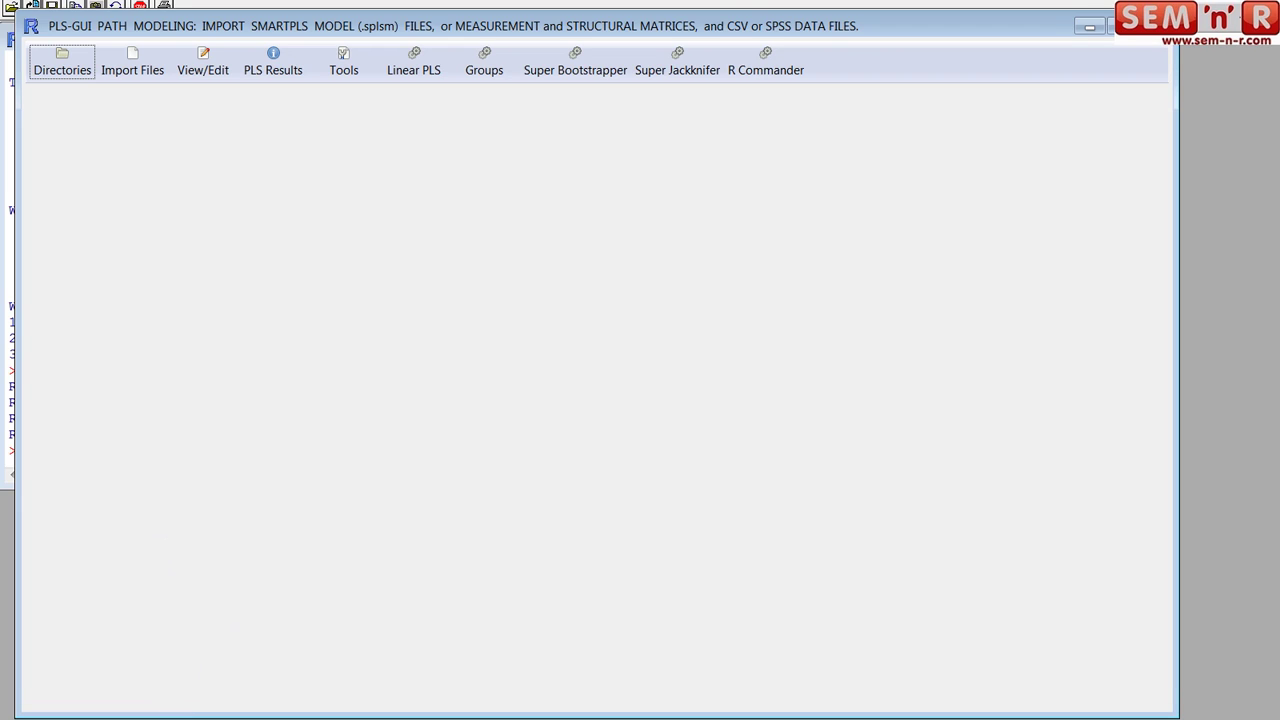
left_click(1127, 25)
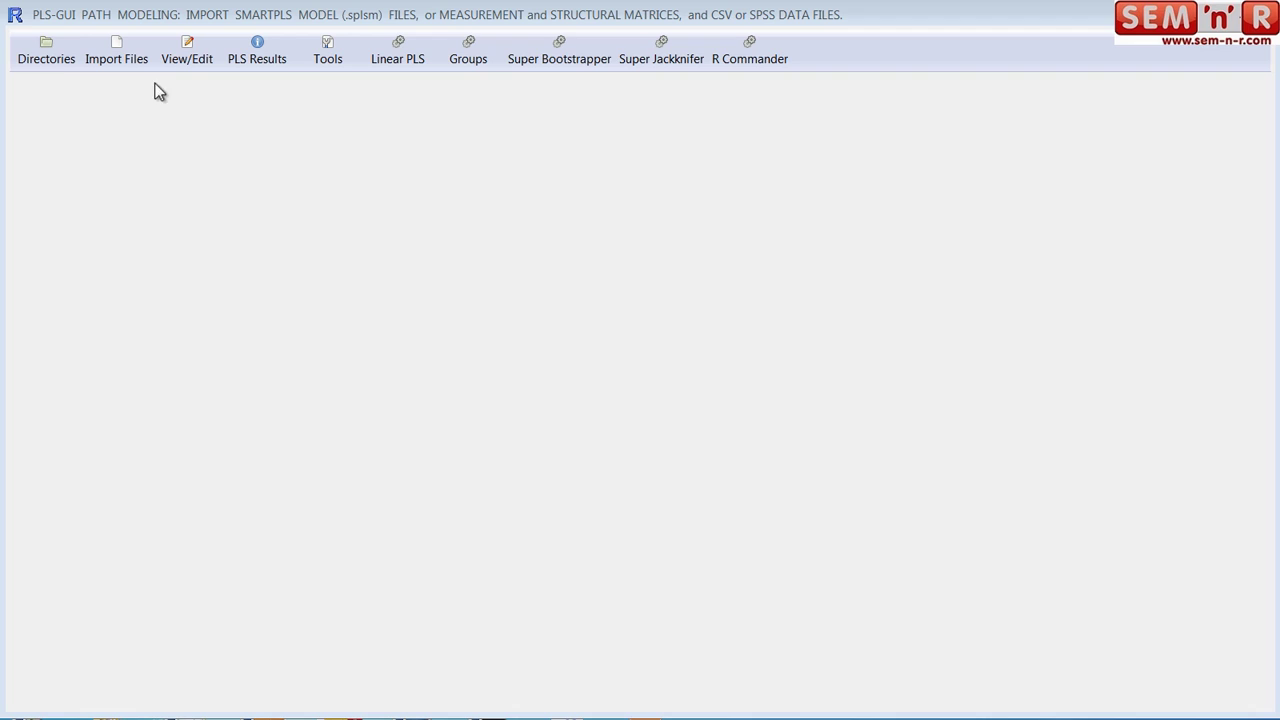
left_click(40, 52)
left_click(50, 56)
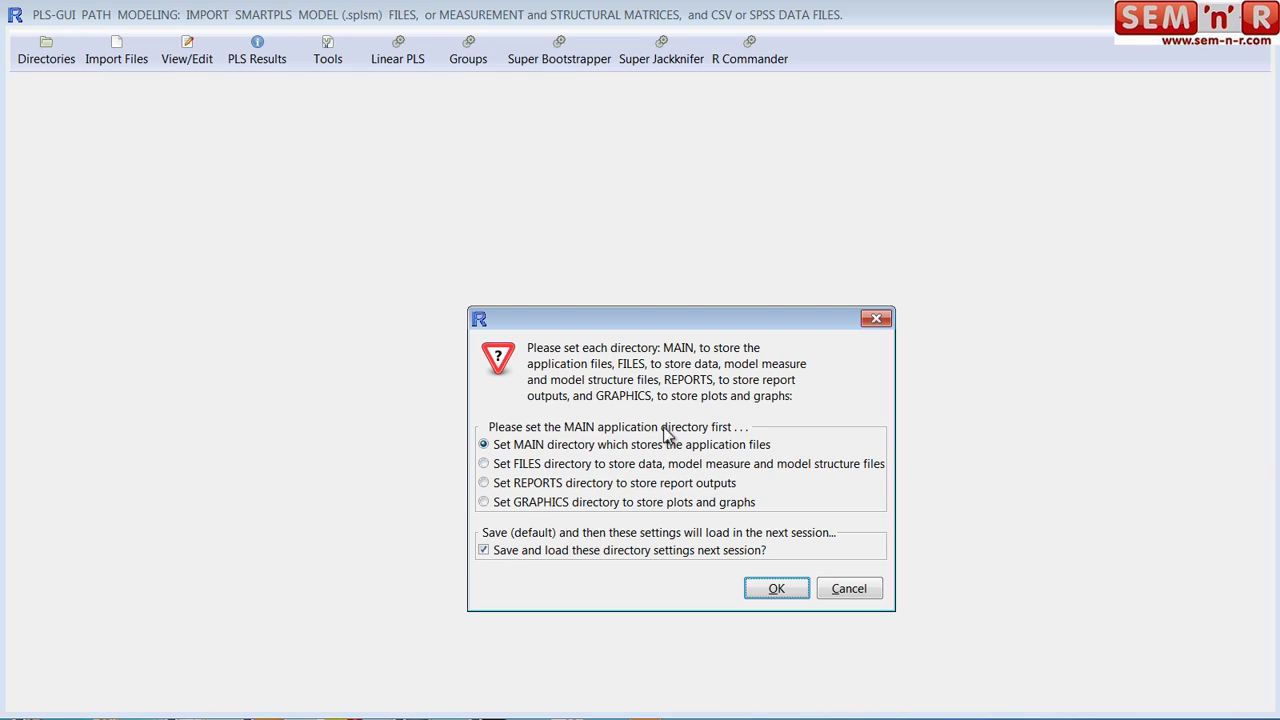
- Check the FILES, REPORTS and GRAPHICS directory options, then cancel without applying
left_click(485, 465)
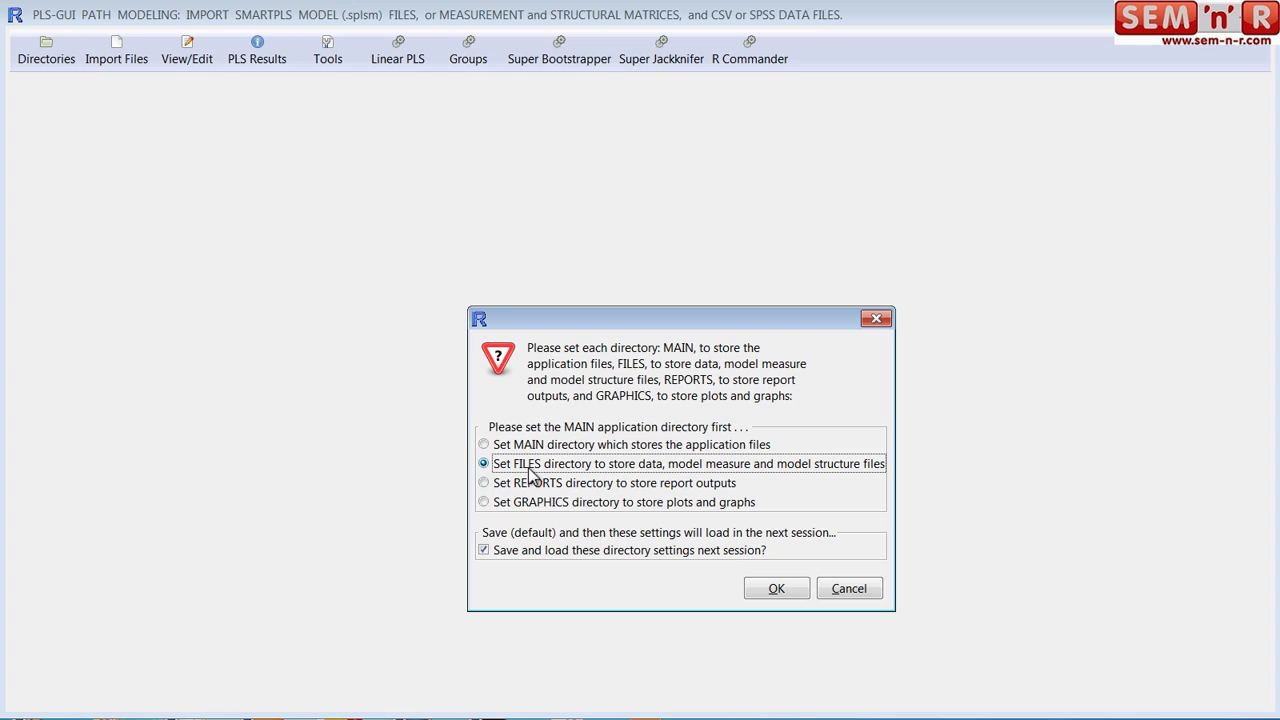
left_click(537, 489)
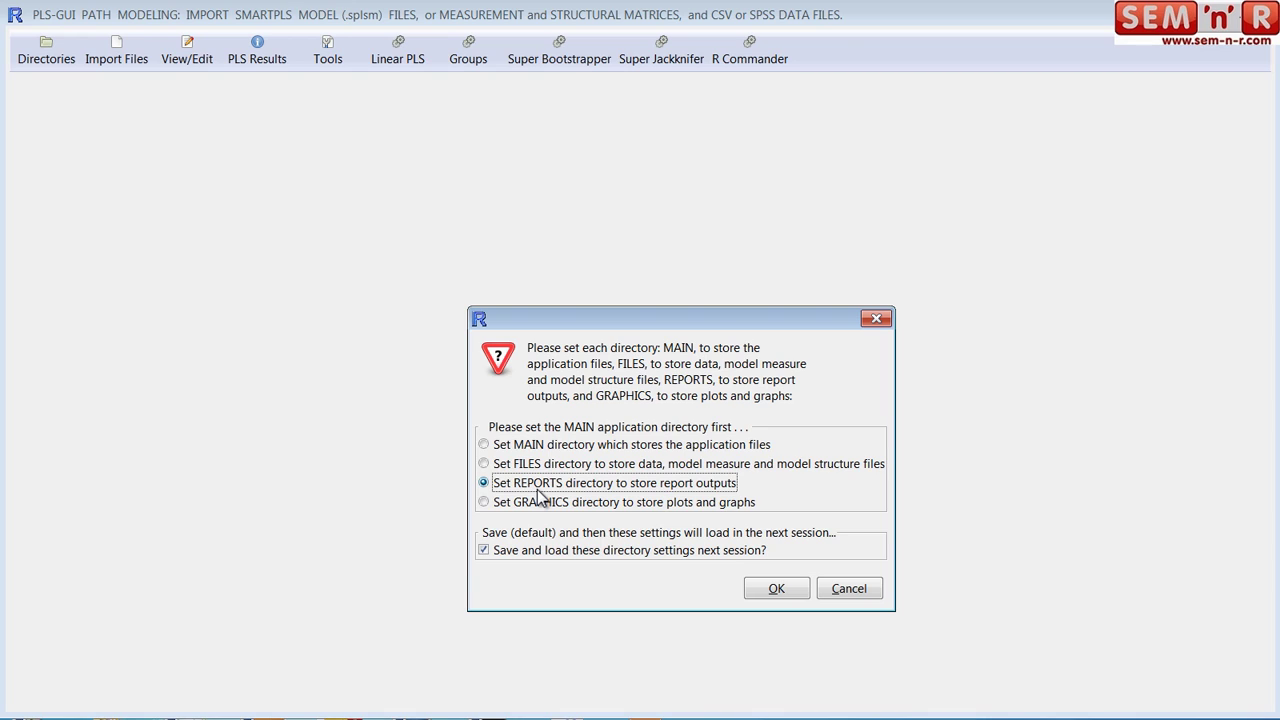
left_click(535, 505)
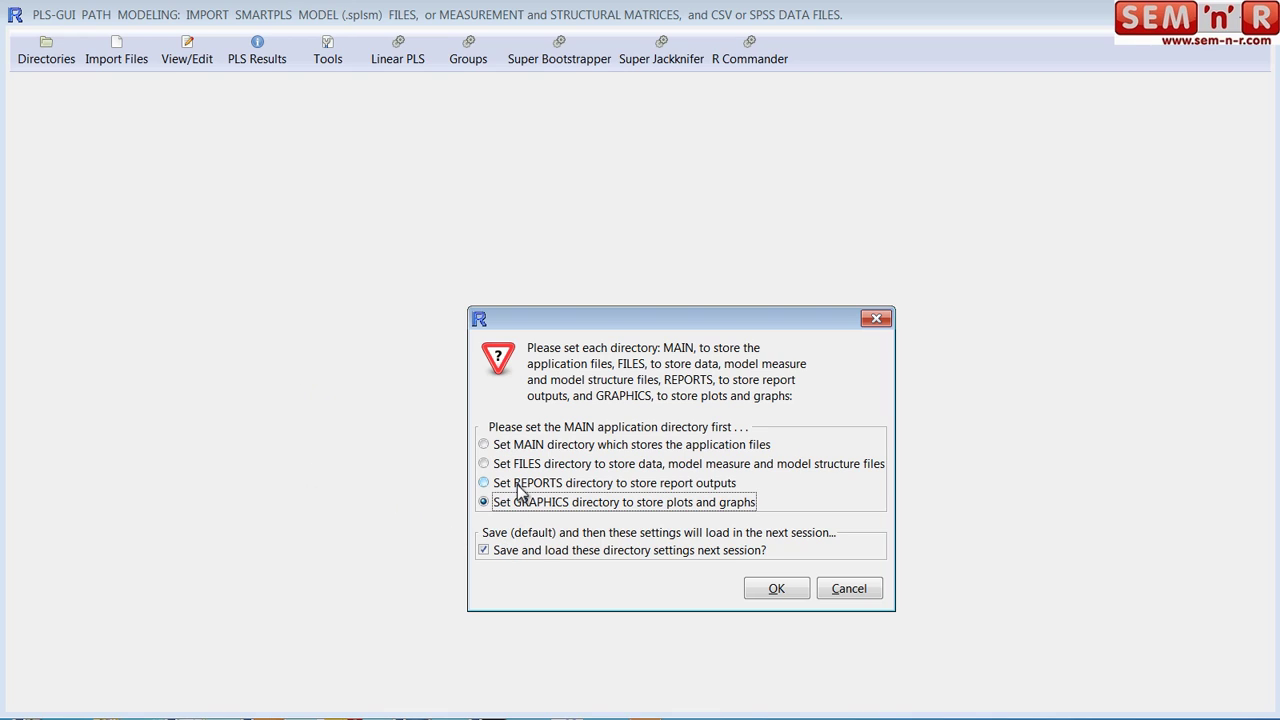
left_click(862, 596)
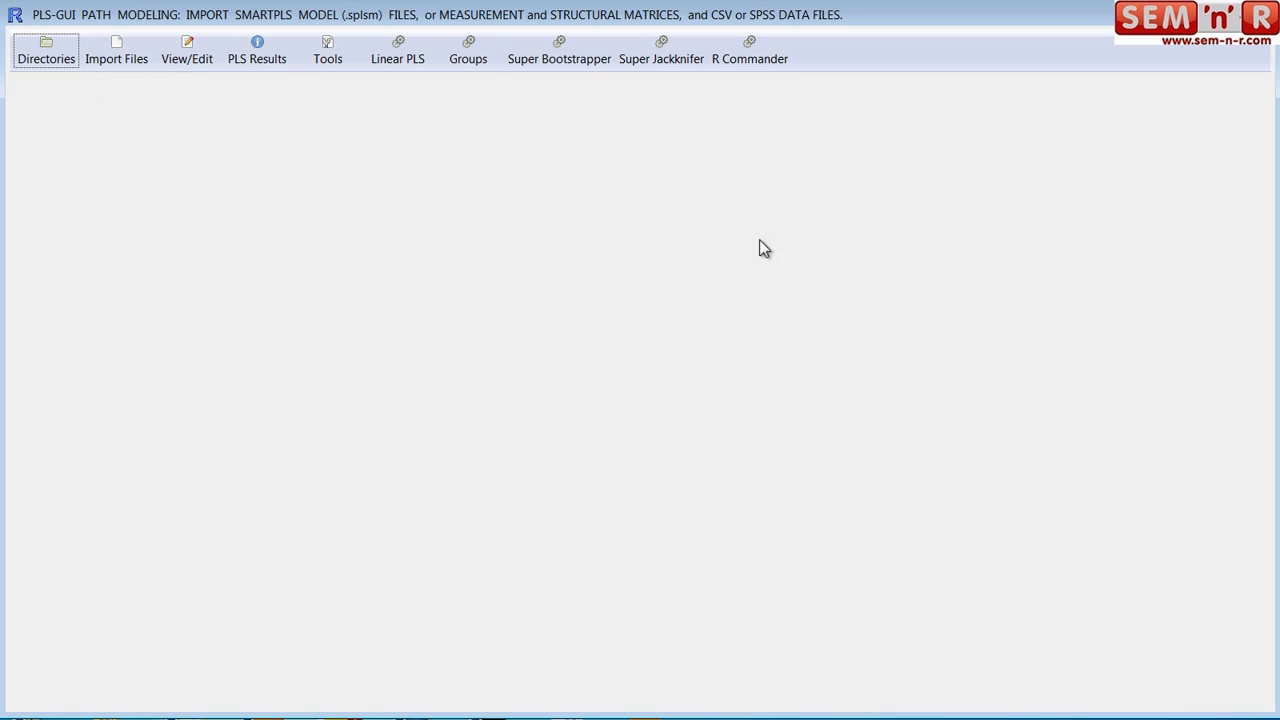
left_click(54, 58)
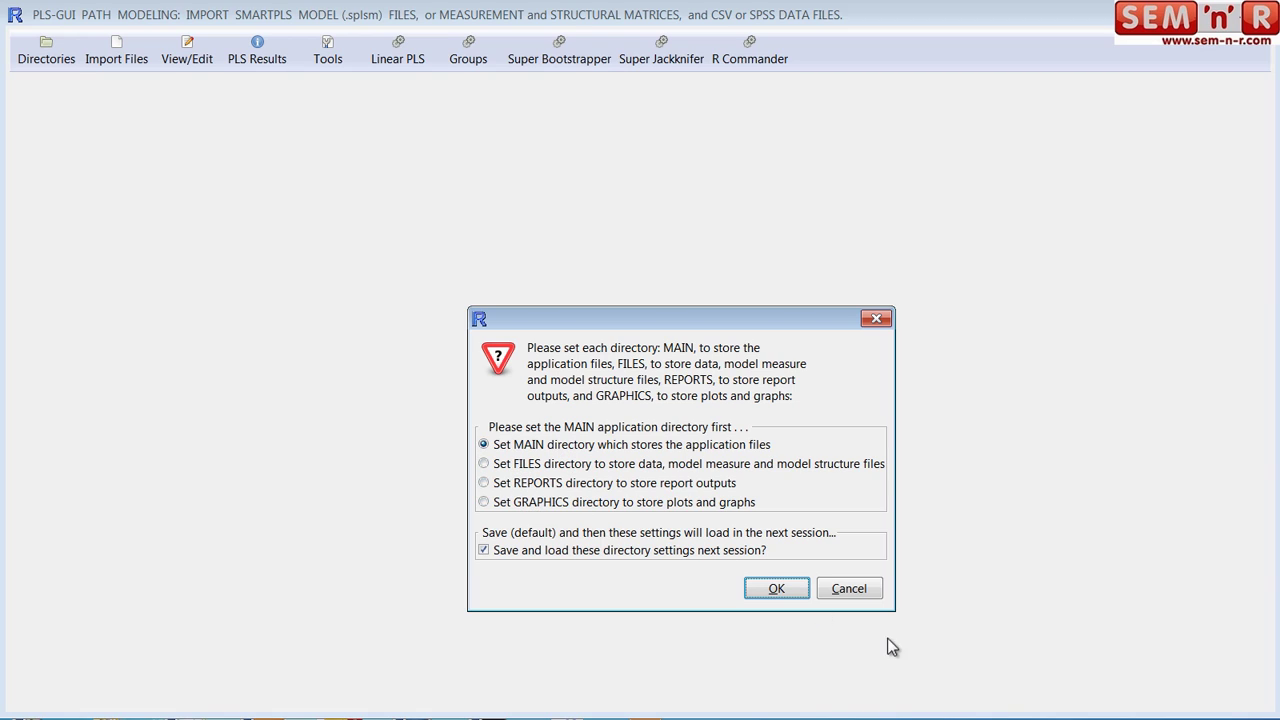
left_click(862, 592)
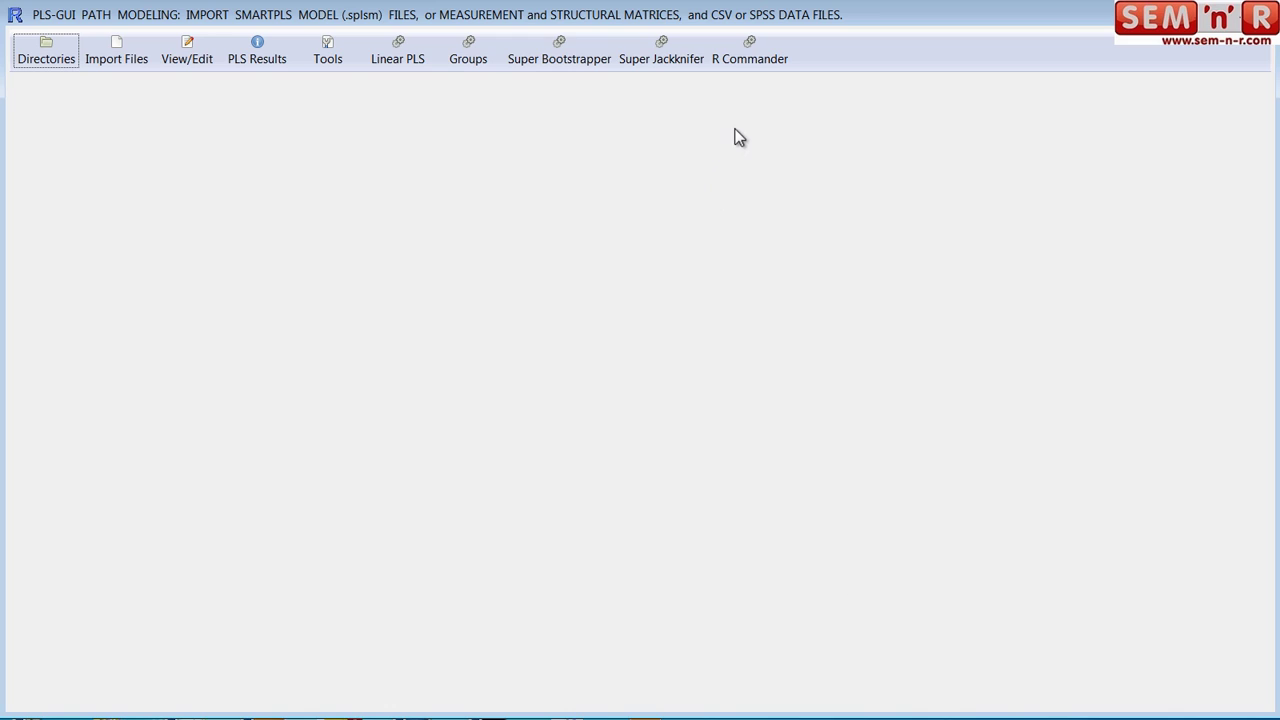
- Load the data file SL-237-EXP.csv from workspace\SL\SL
left_click(749, 52)
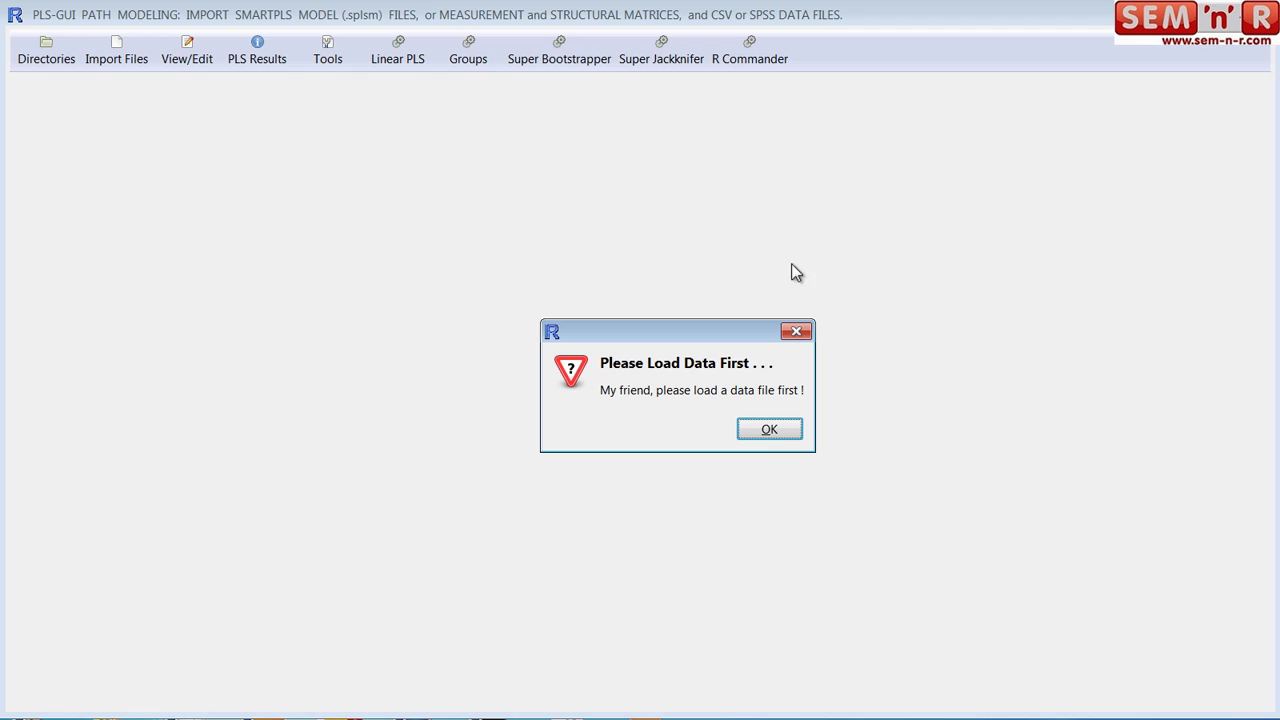
left_click(768, 431)
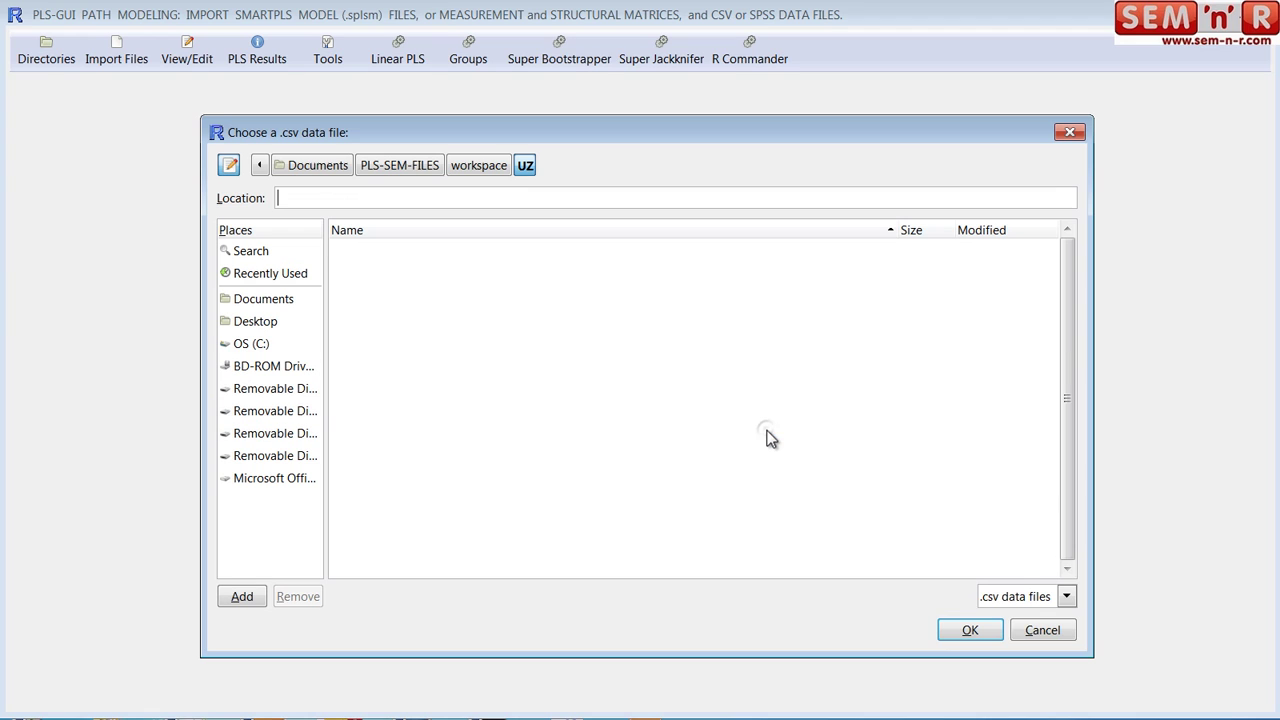
left_click(478, 170)
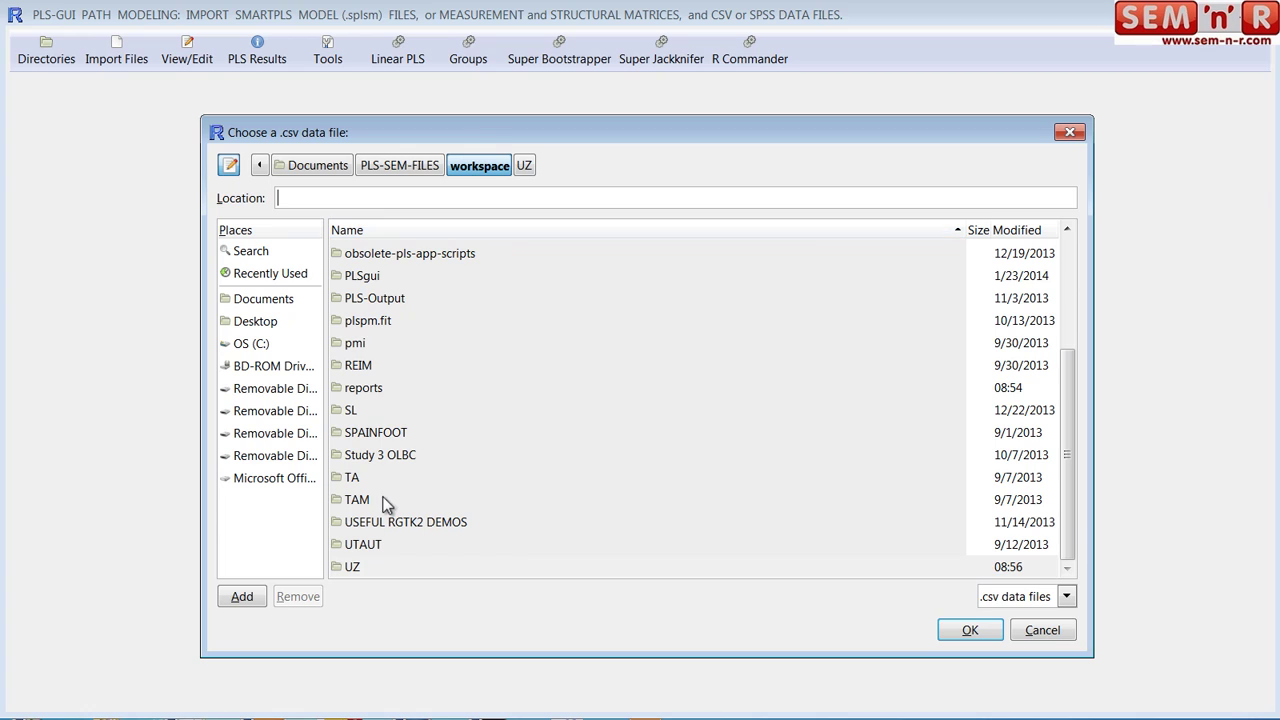
double_click(360, 410)
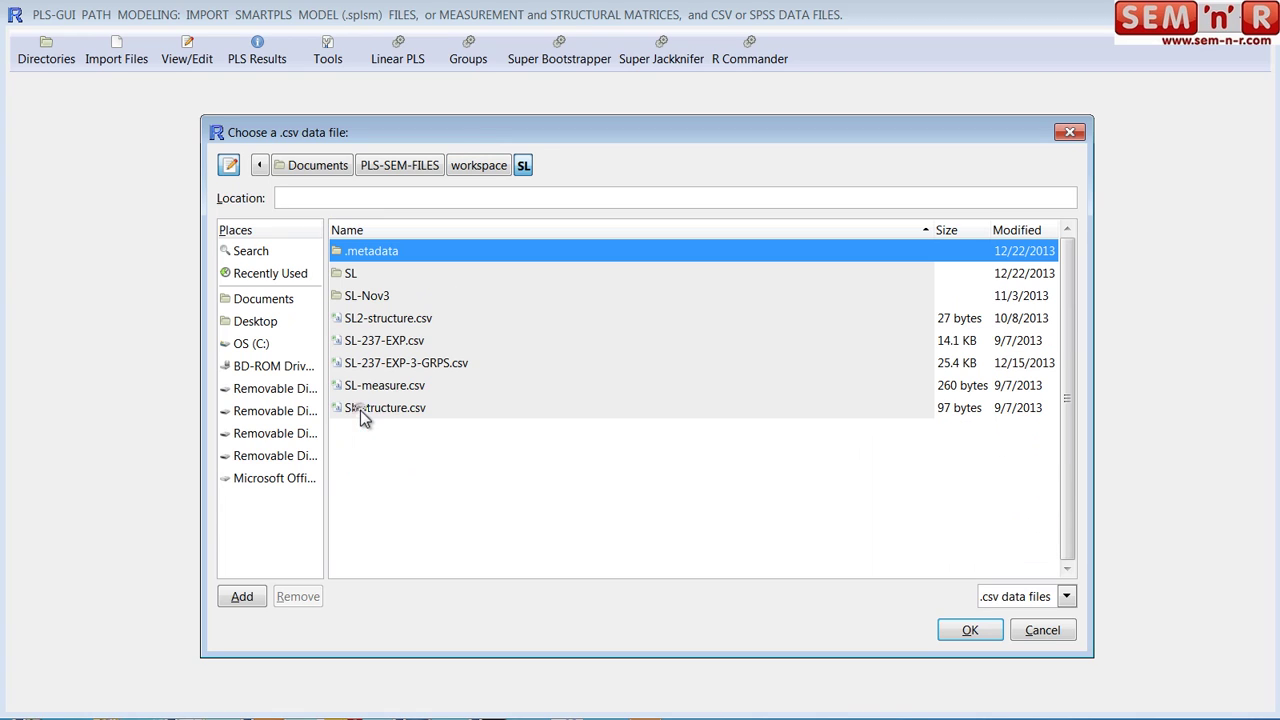
double_click(354, 273)
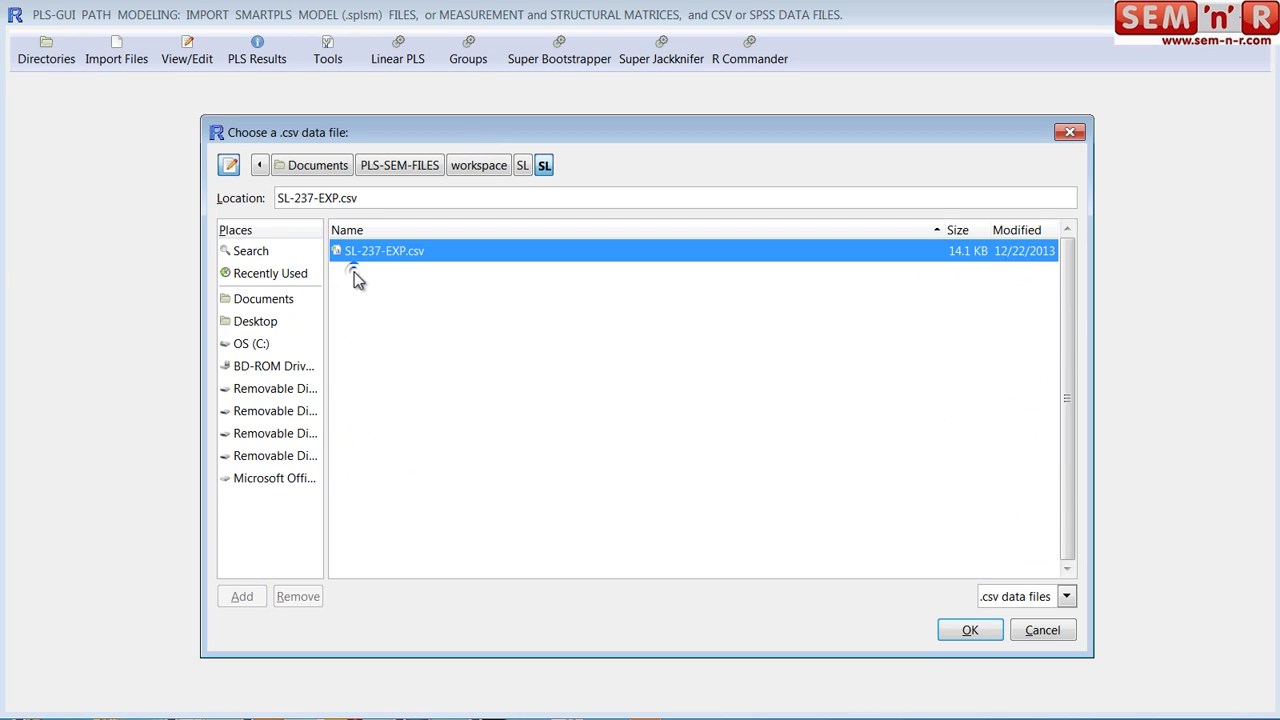
left_click(970, 631)
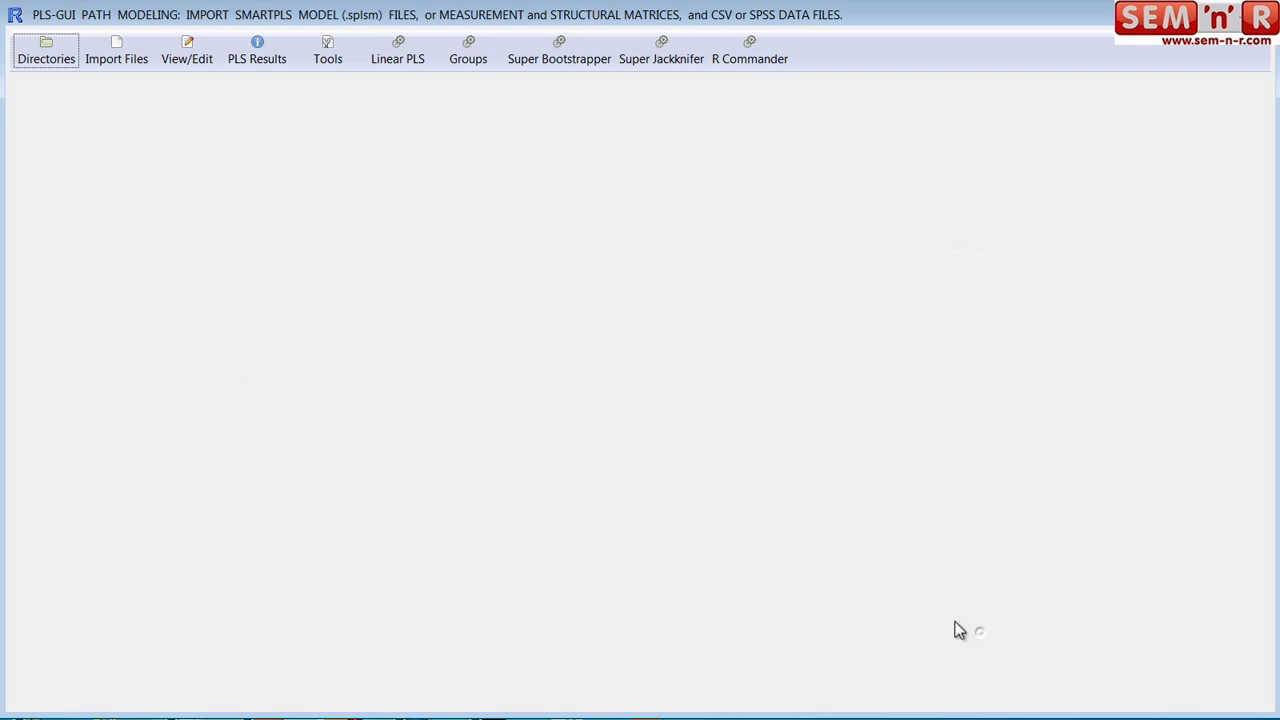
- Load the SmartPLS model SL.splsm from workspace\SL\SL
left_click(750, 48)
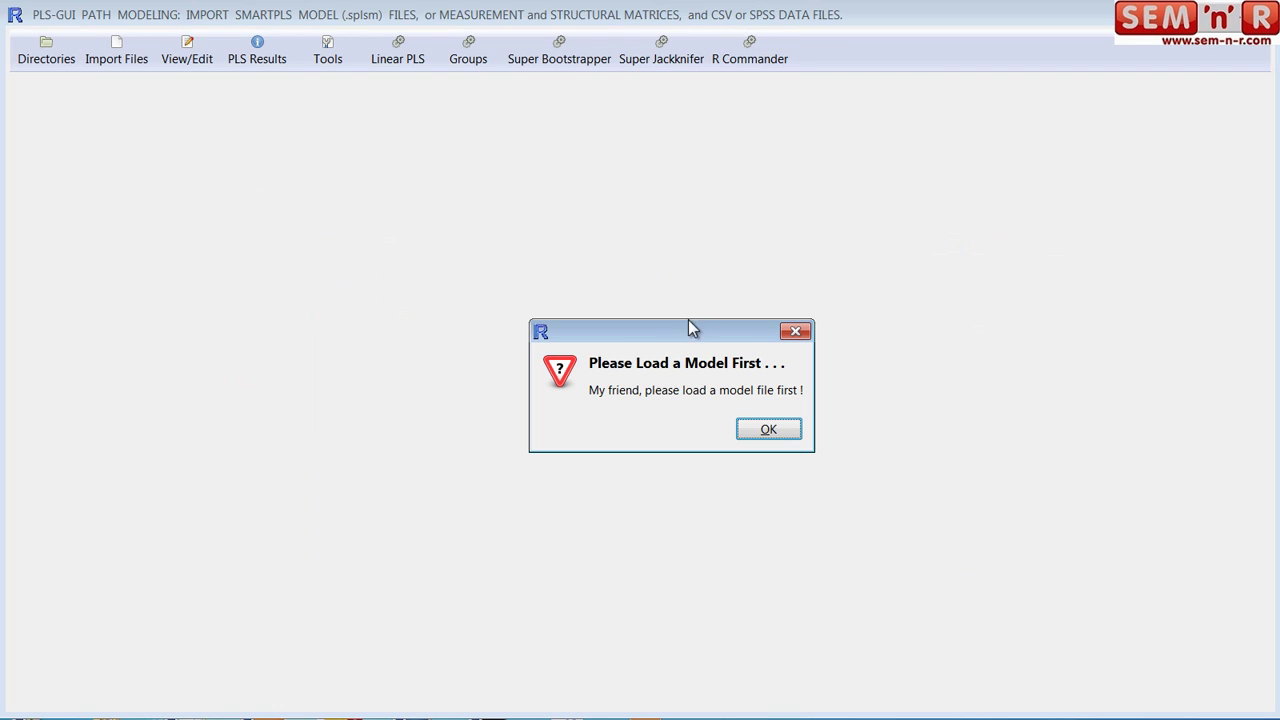
left_click(769, 430)
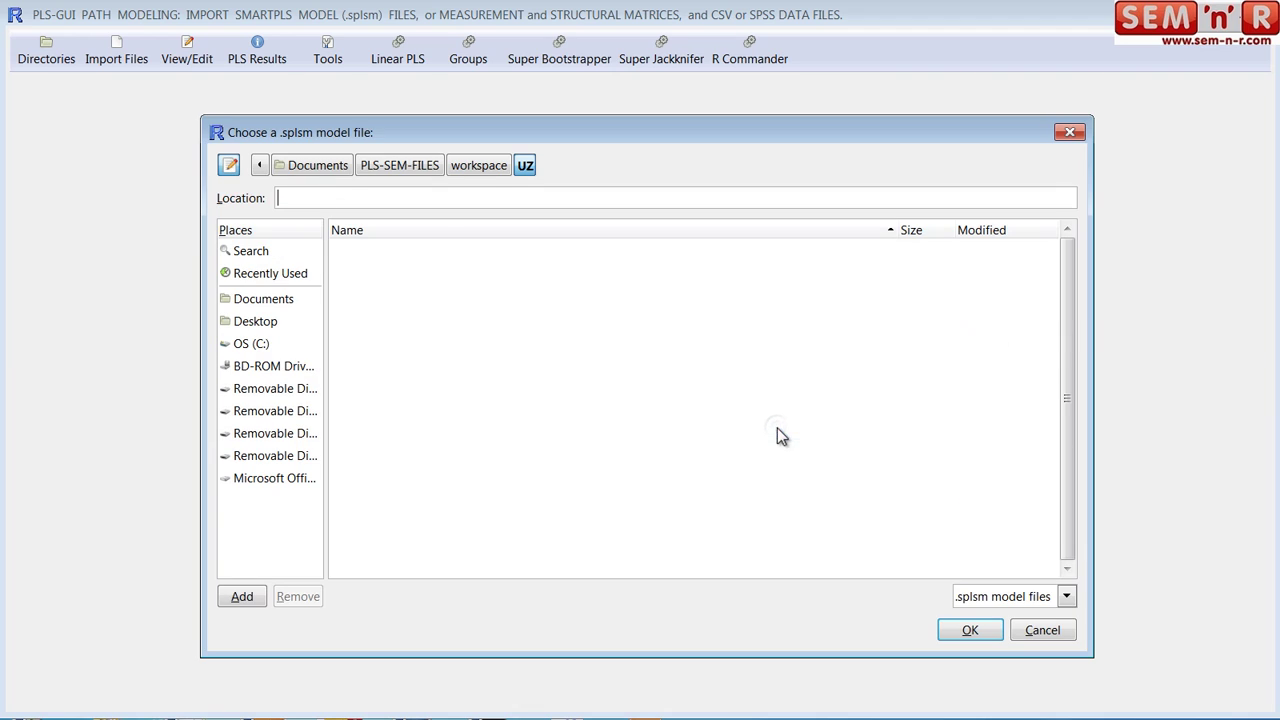
left_click(472, 167)
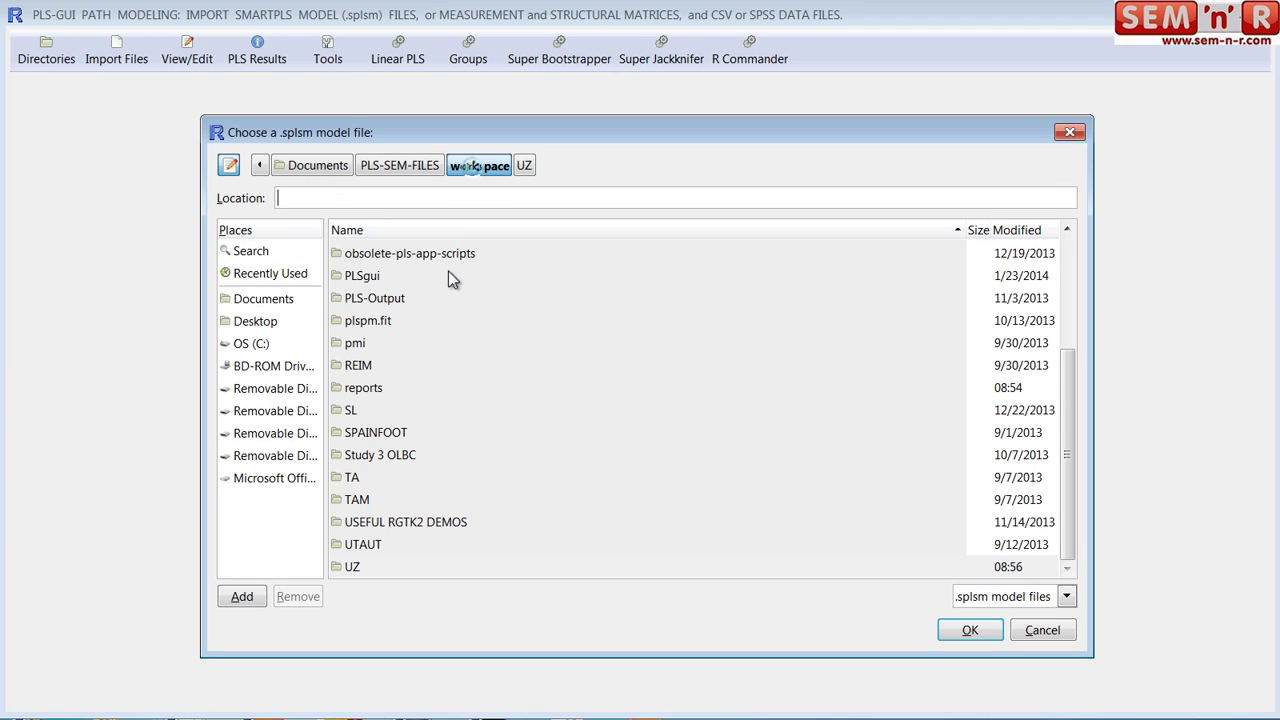
double_click(363, 413)
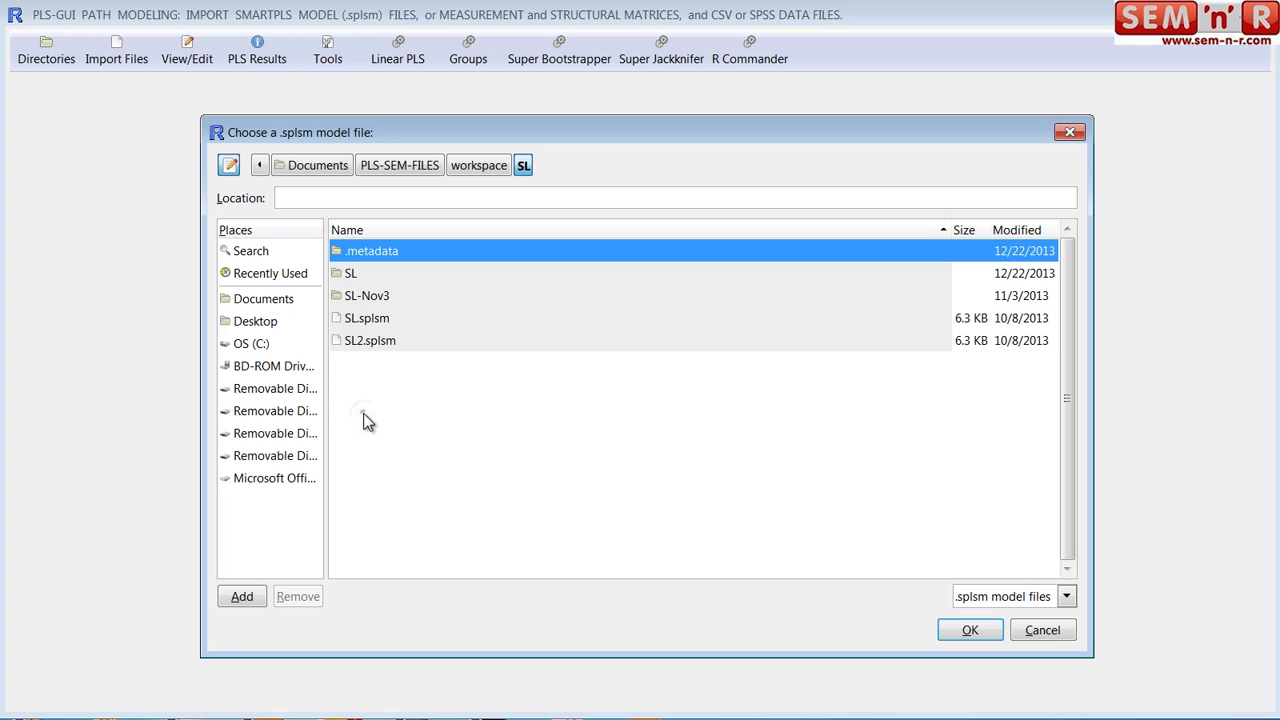
double_click(352, 277)
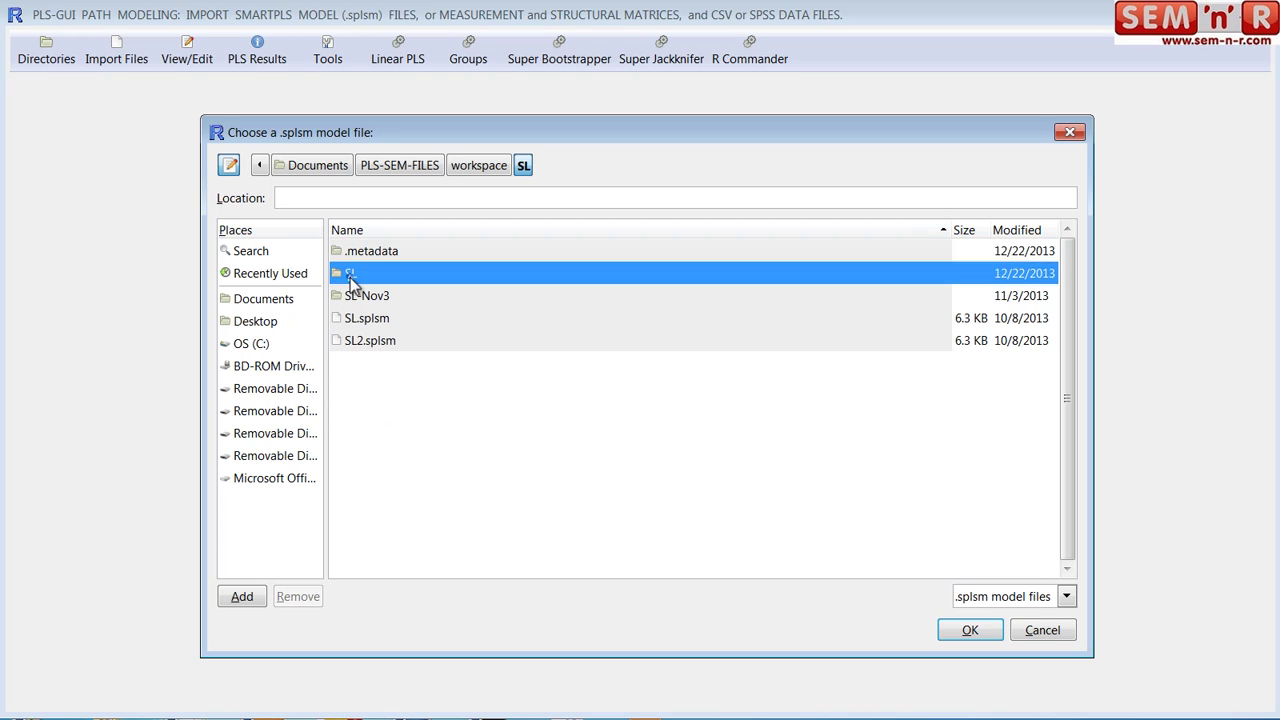
left_click(970, 632)
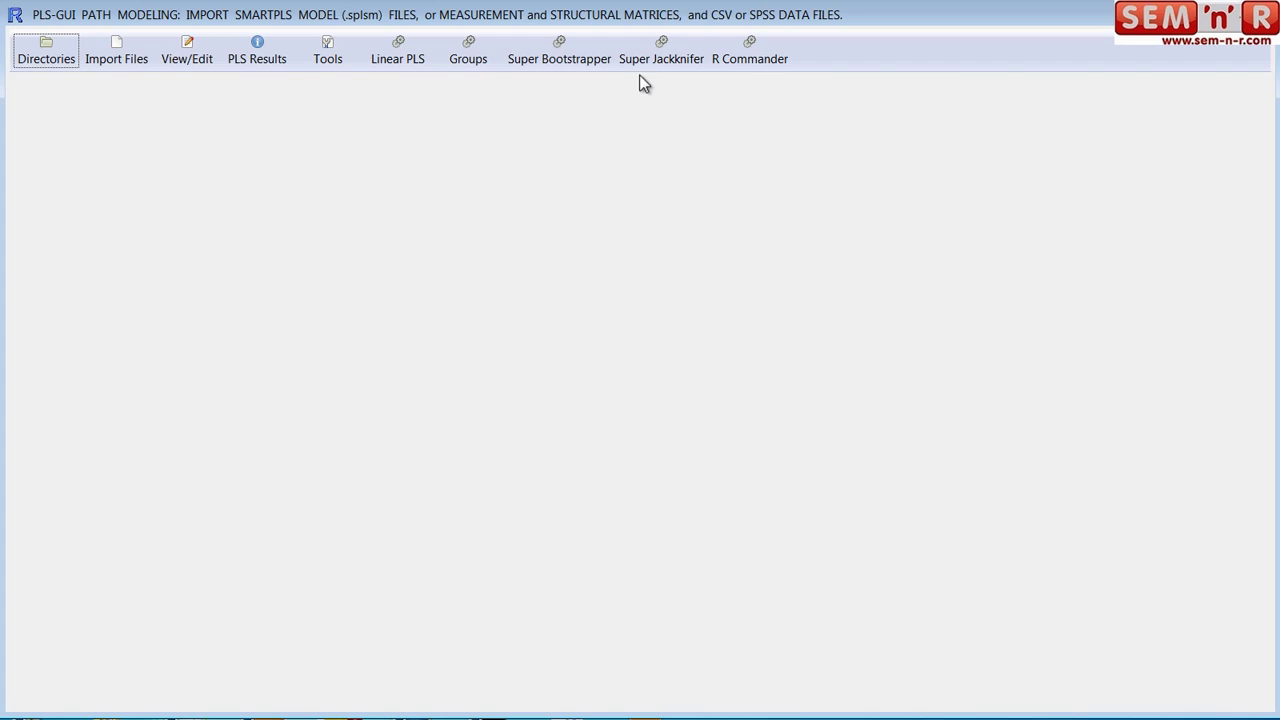
- Run Linear PLS with bootstrapping at 200 resamples and PLS reports saved to disk
left_click(745, 48)
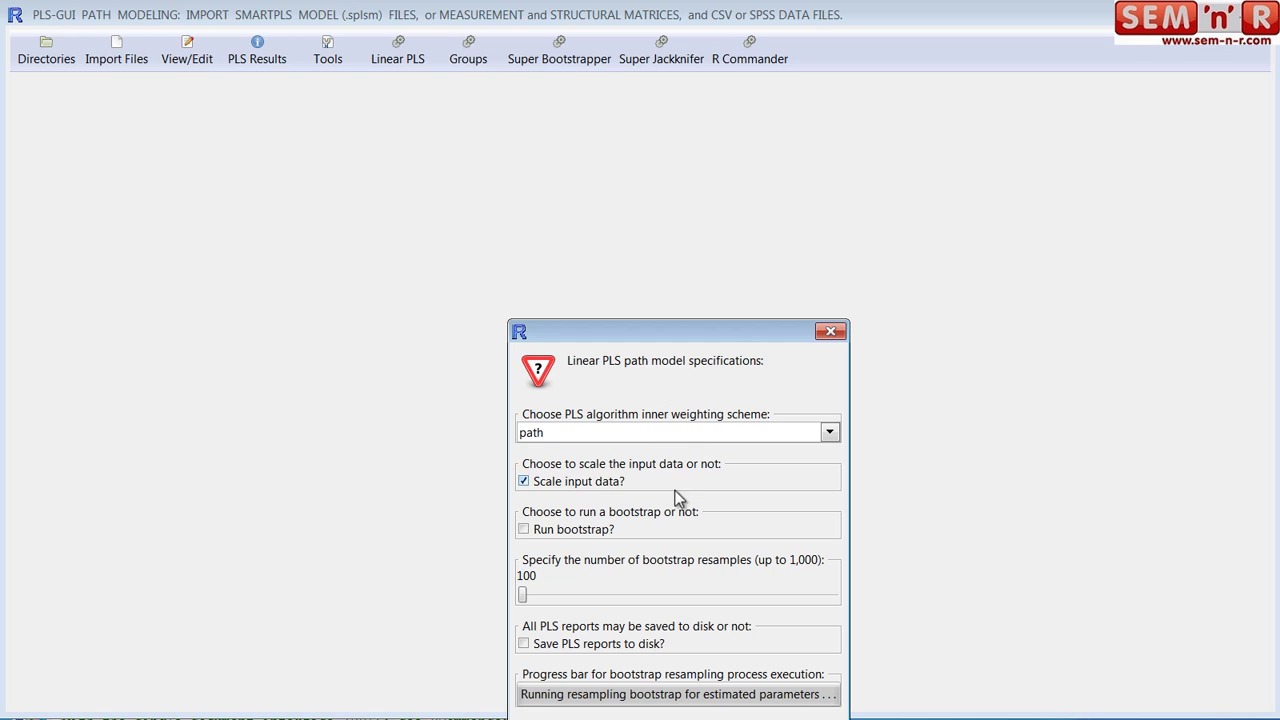
left_click_drag(649, 331, 541, 185)
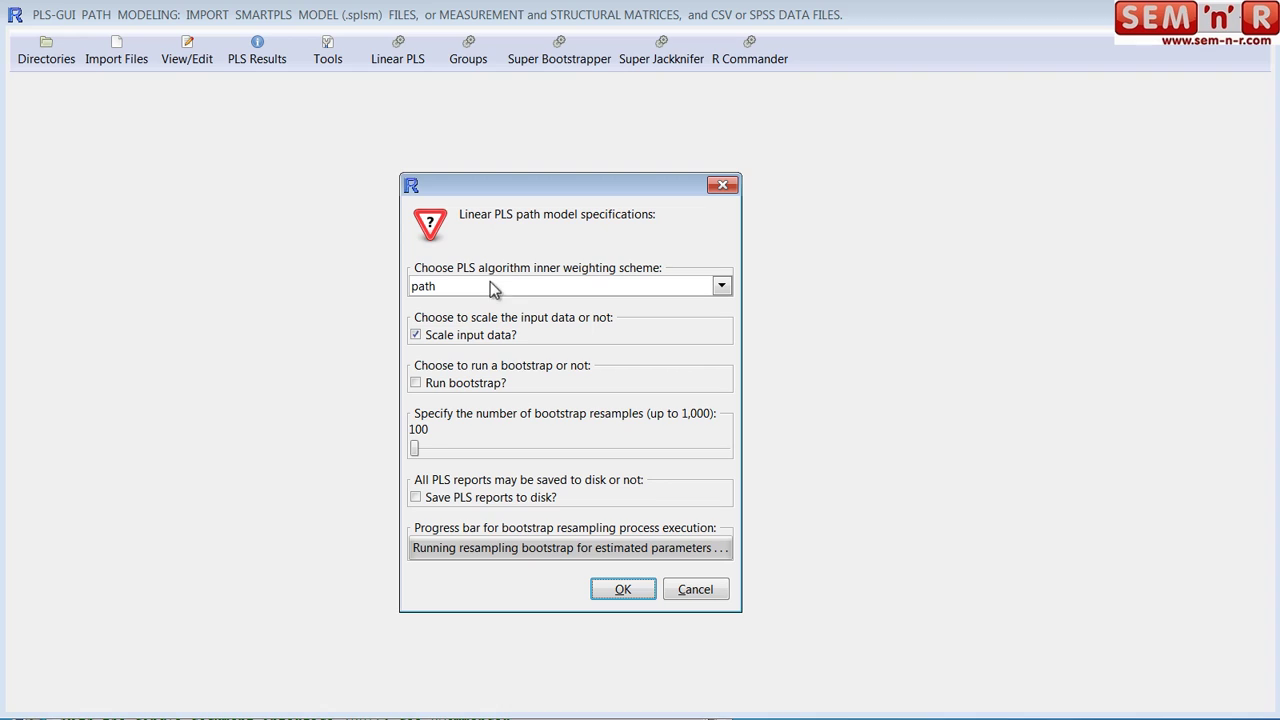
left_click(440, 446)
left_click(415, 383)
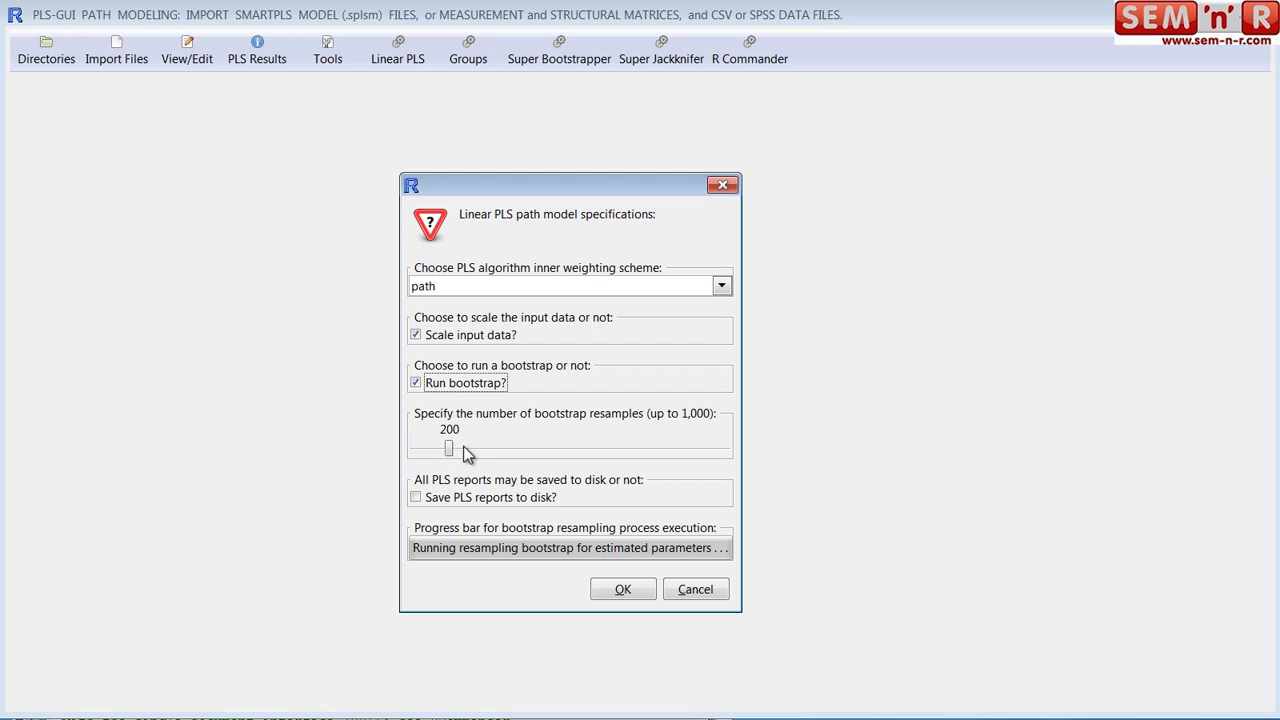
left_click(416, 497)
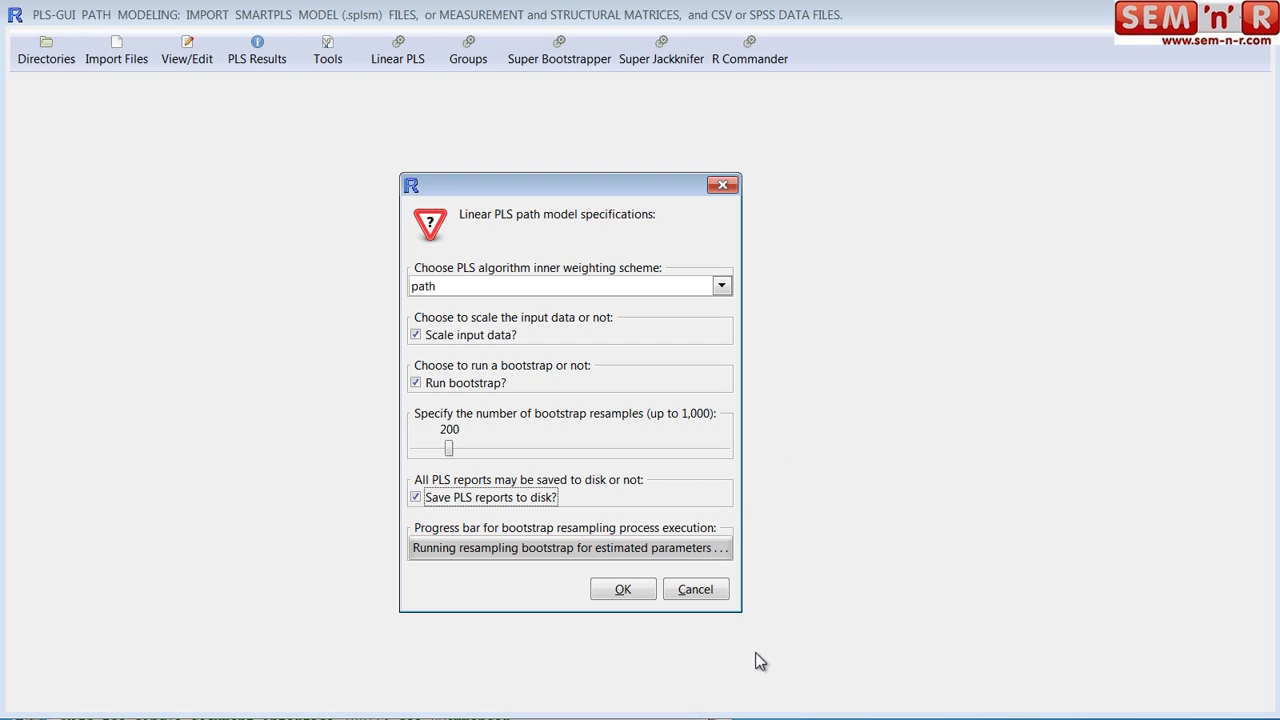
left_click(621, 589)
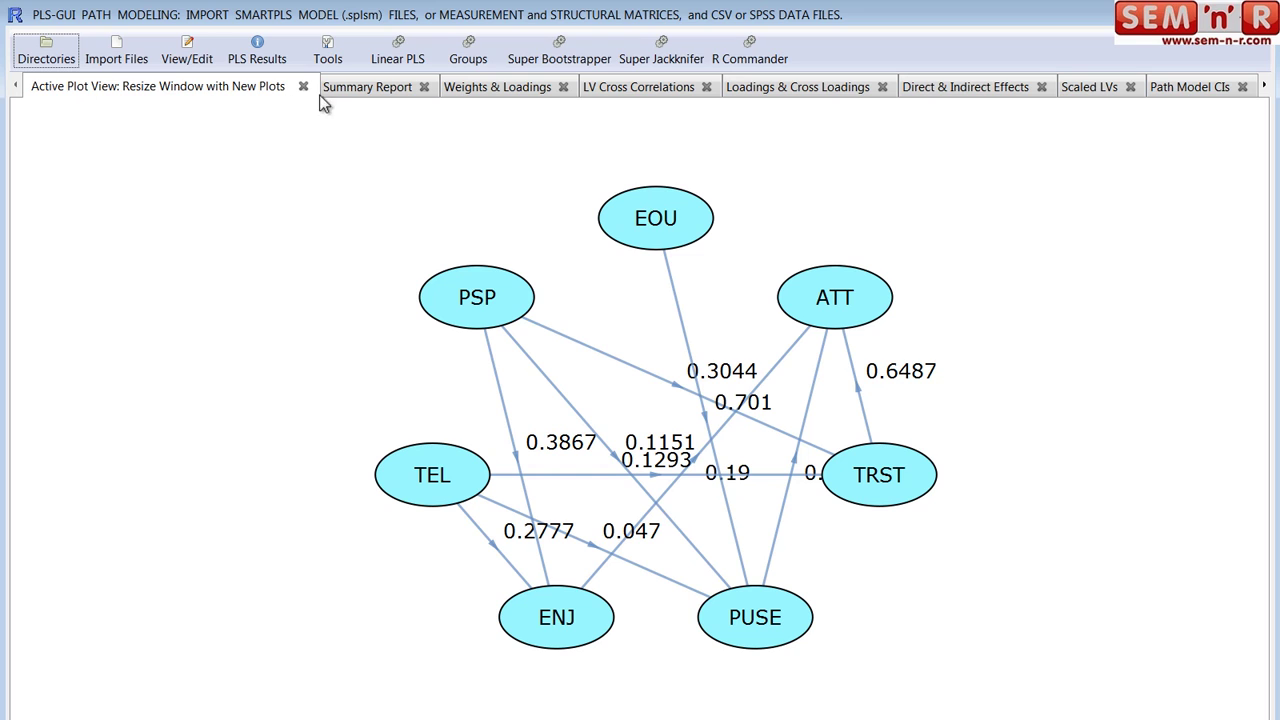
- Browse the report tabs, from the reliability summary through the path model confidence intervals
left_click(386, 87)
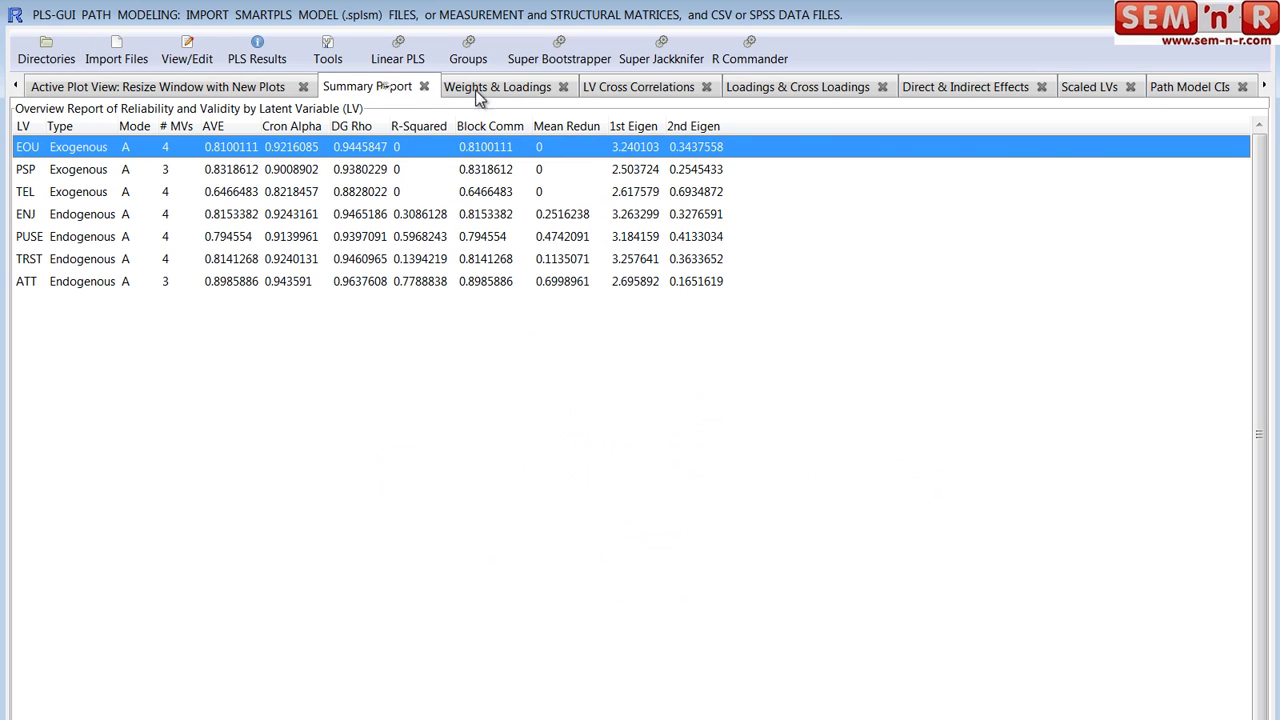
left_click(513, 90)
left_click(630, 88)
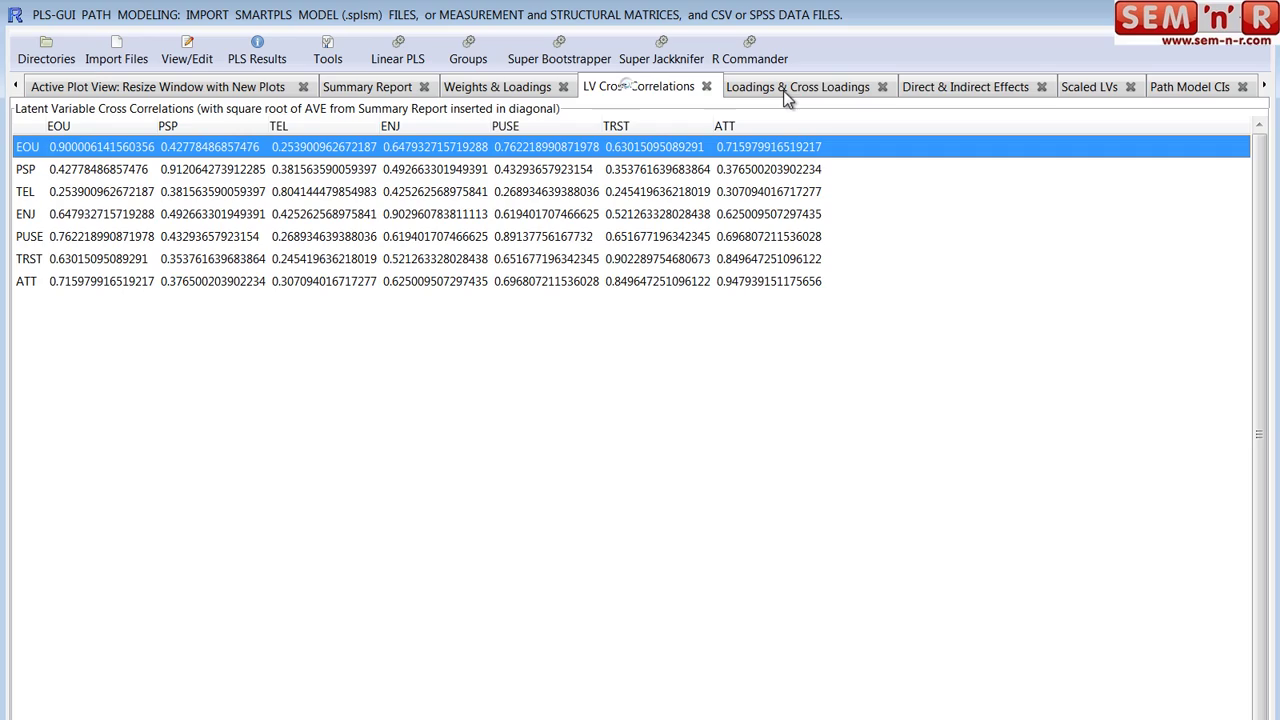
left_click(792, 90)
left_click(952, 88)
left_click(1080, 86)
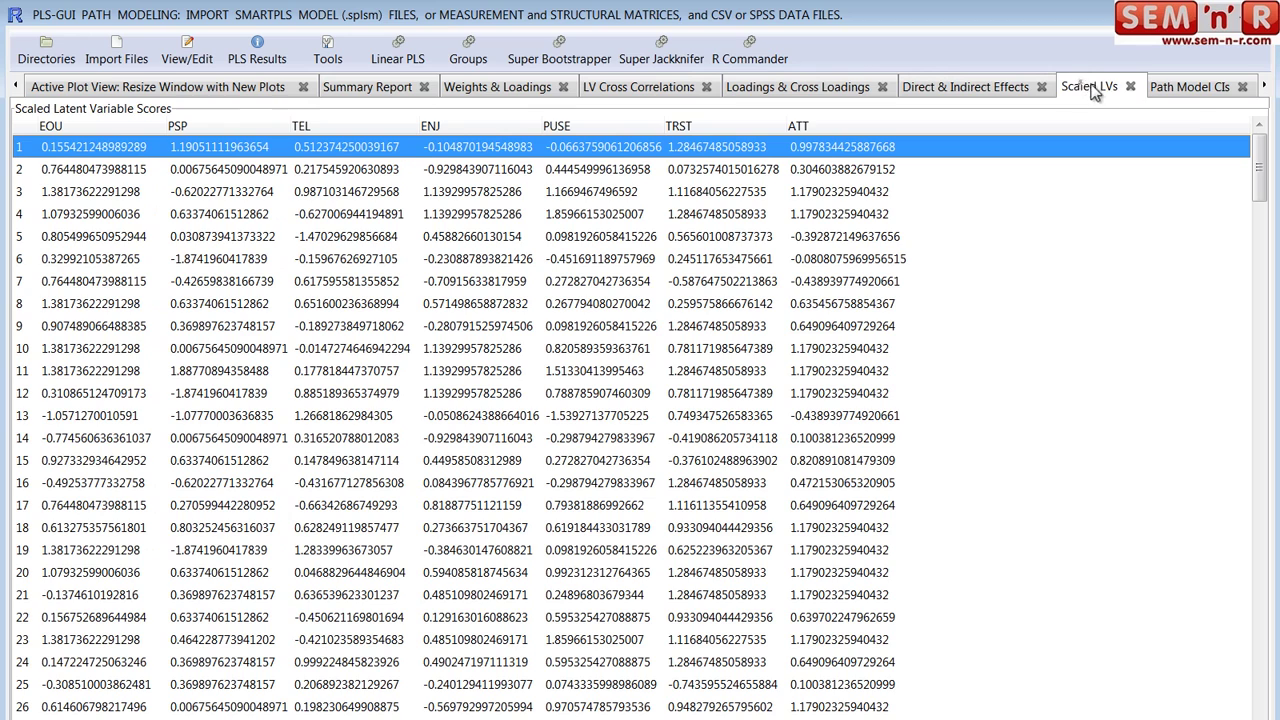
left_click(1200, 87)
- Close the Total Effects CIs tab and show the Factor Loading CIs report
left_click(1264, 87)
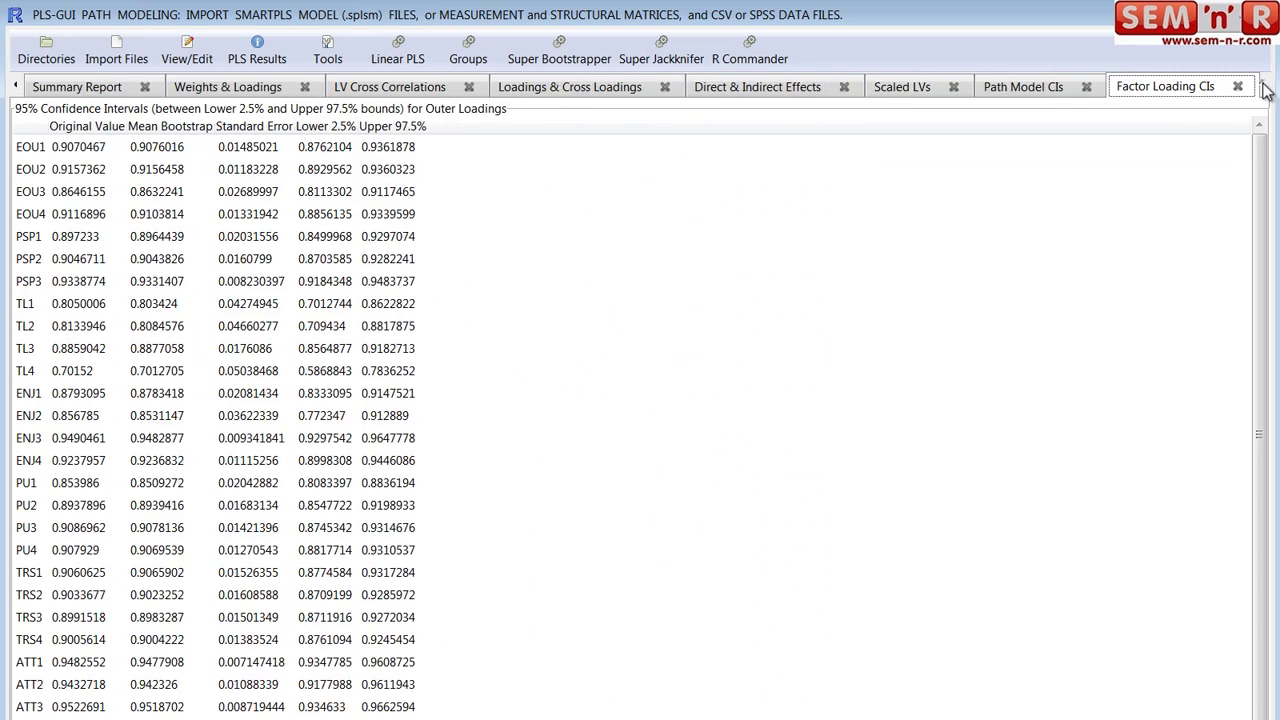
left_click(1264, 87)
left_click(1264, 87)
left_click(1264, 87)
left_click(1125, 86)
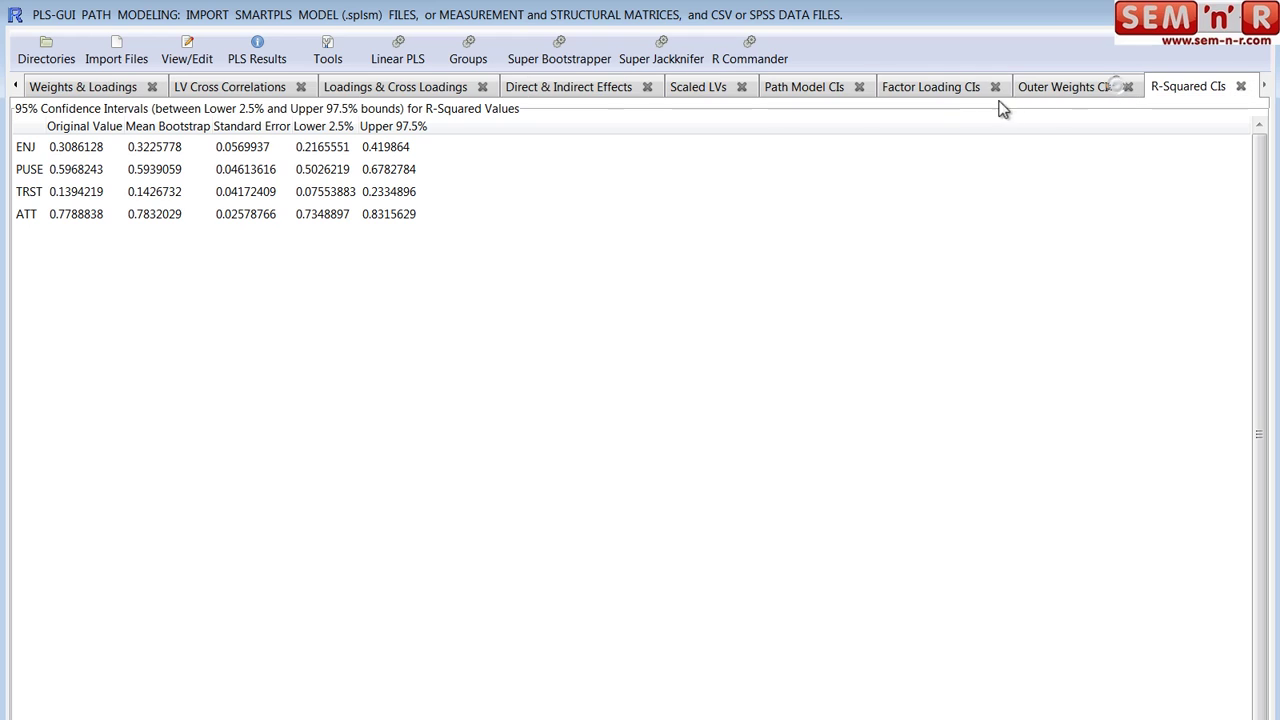
left_click(928, 88)
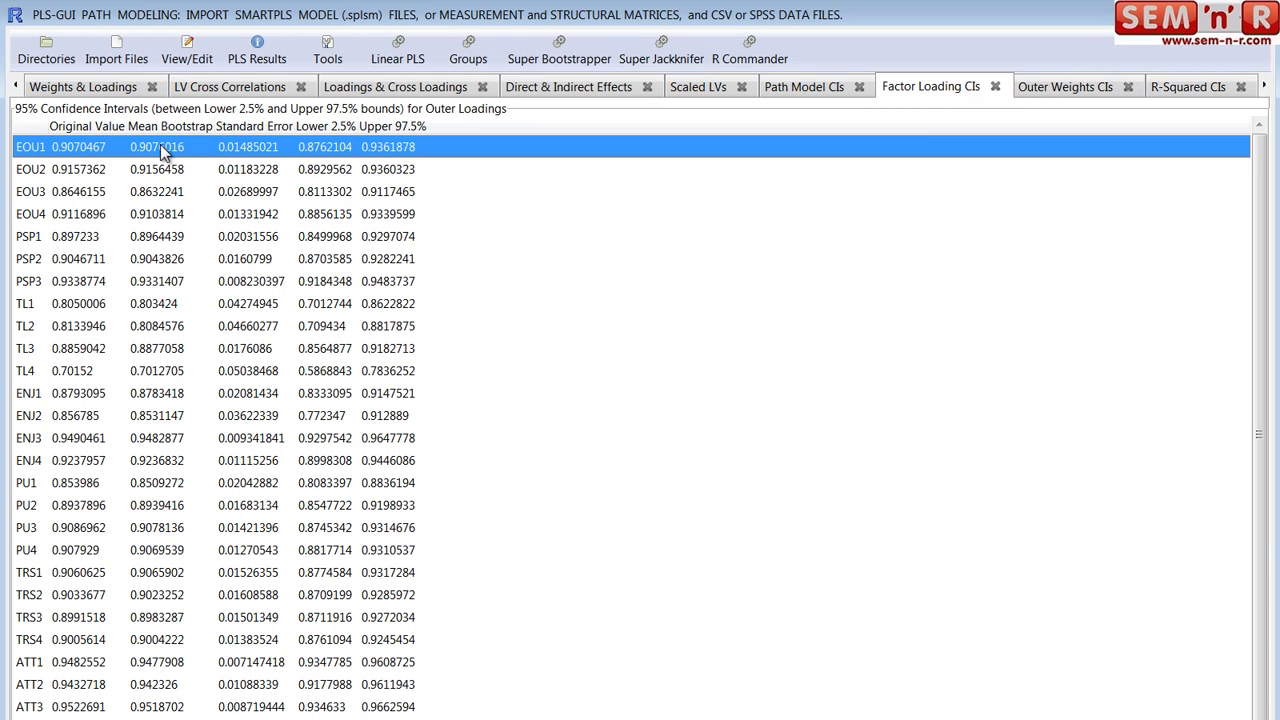
- Open the Scaled LV Scores from PLS Results in a data window, enlarged to show all columns
left_click(257, 52)
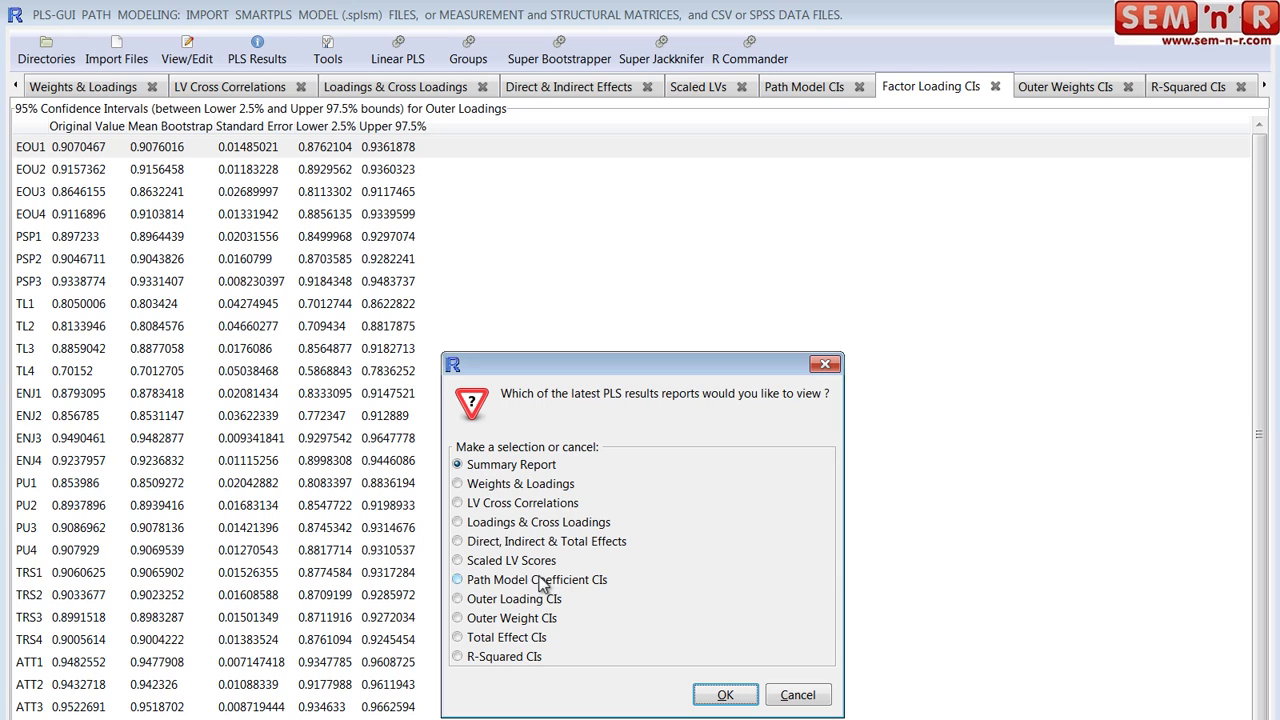
left_click(463, 563)
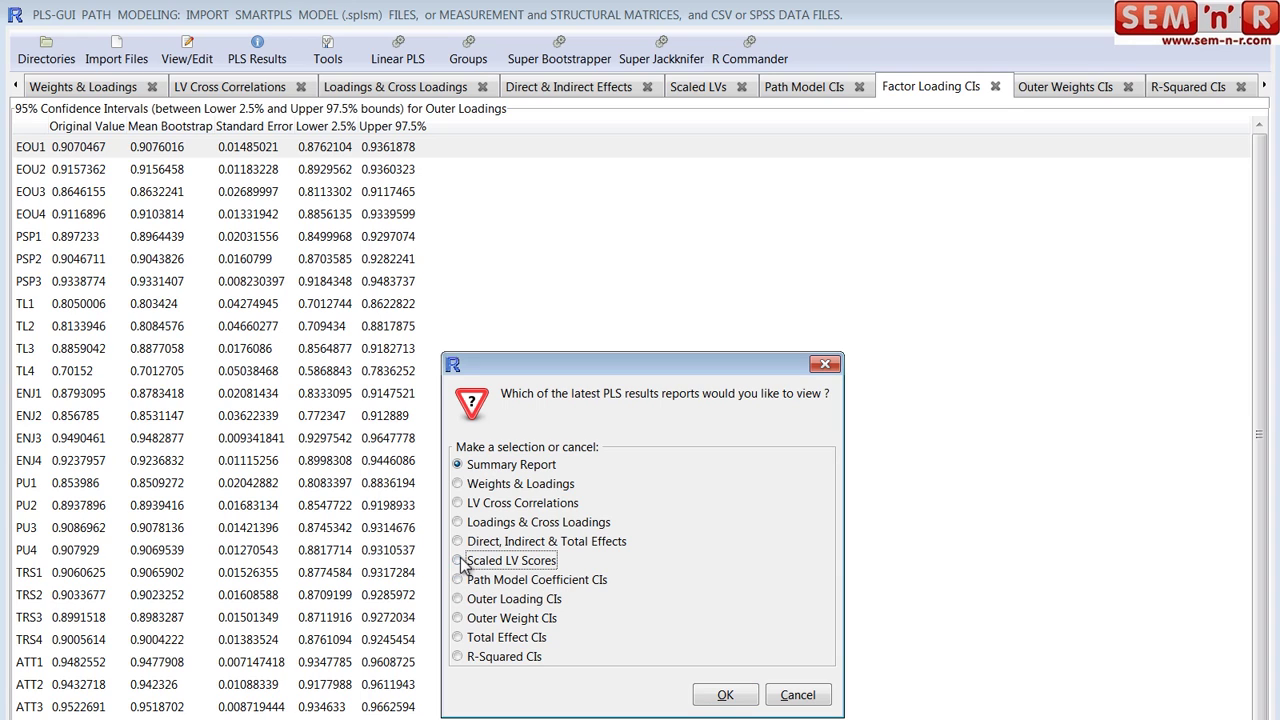
left_click(726, 696)
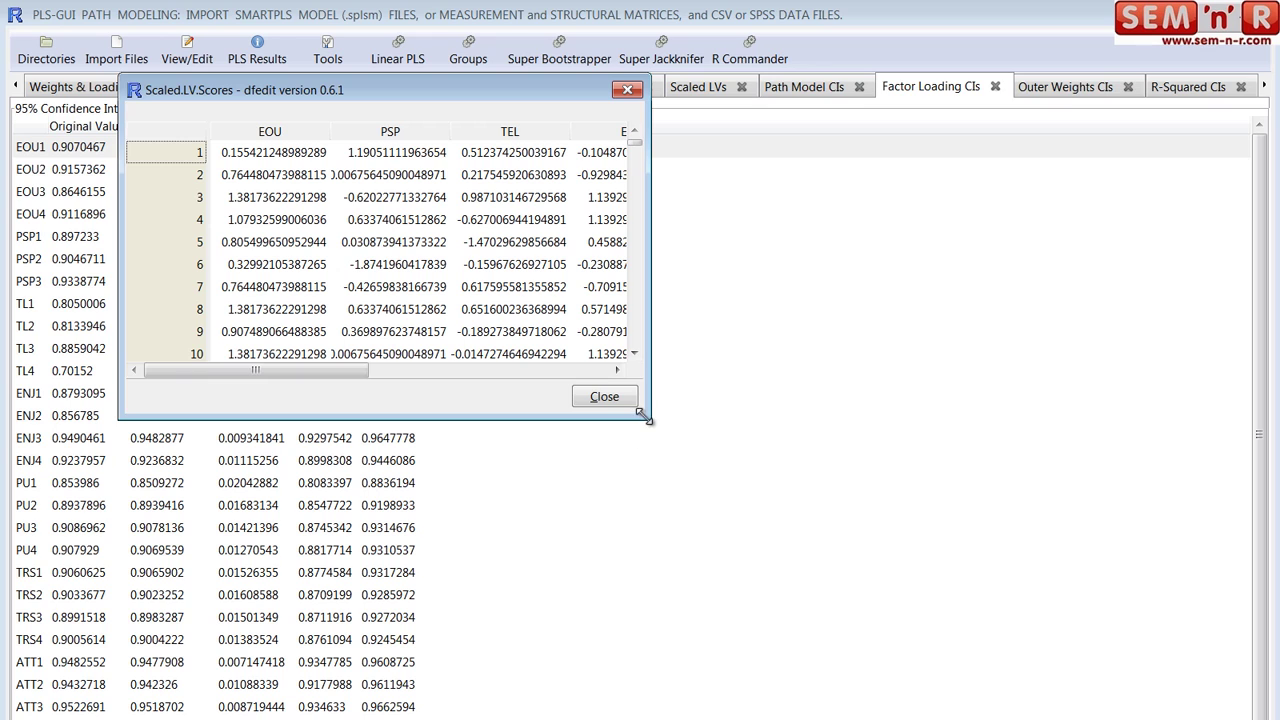
left_click_drag(641, 414, 1228, 716)
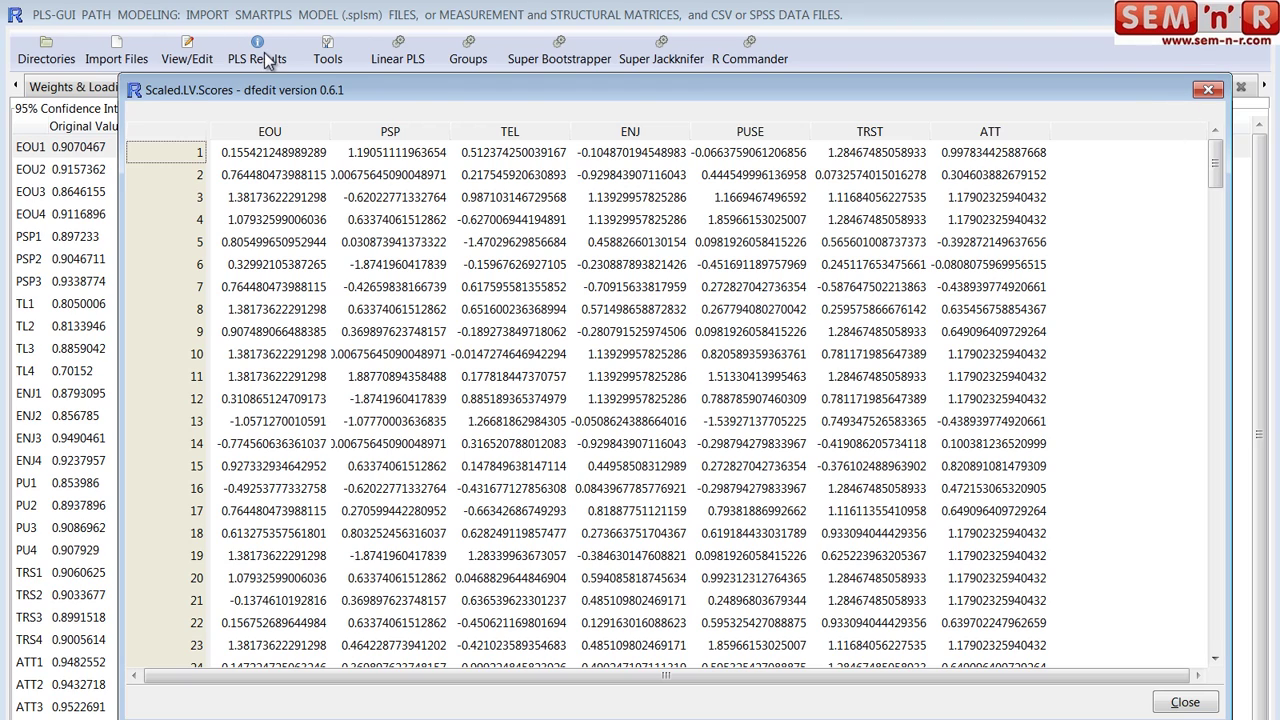
- Close the scores data window and display the Scaled LVs tab's score table
left_click(1207, 91)
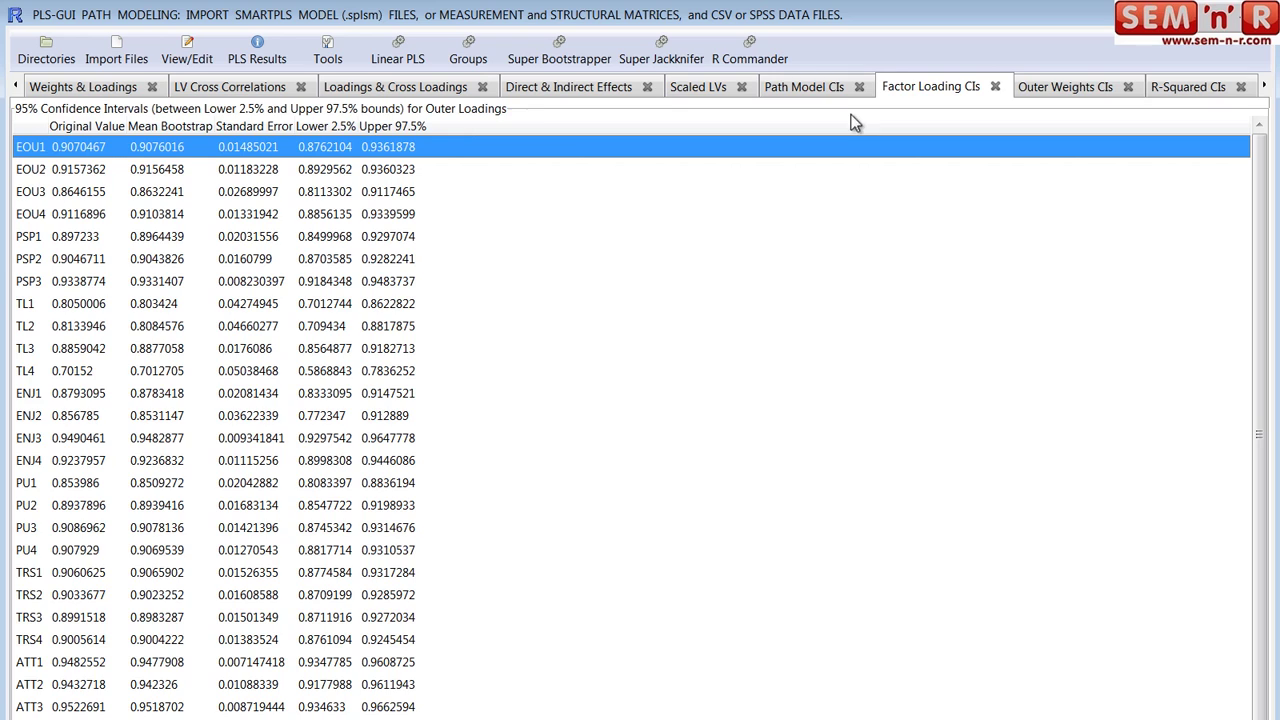
left_click(823, 88)
left_click(692, 87)
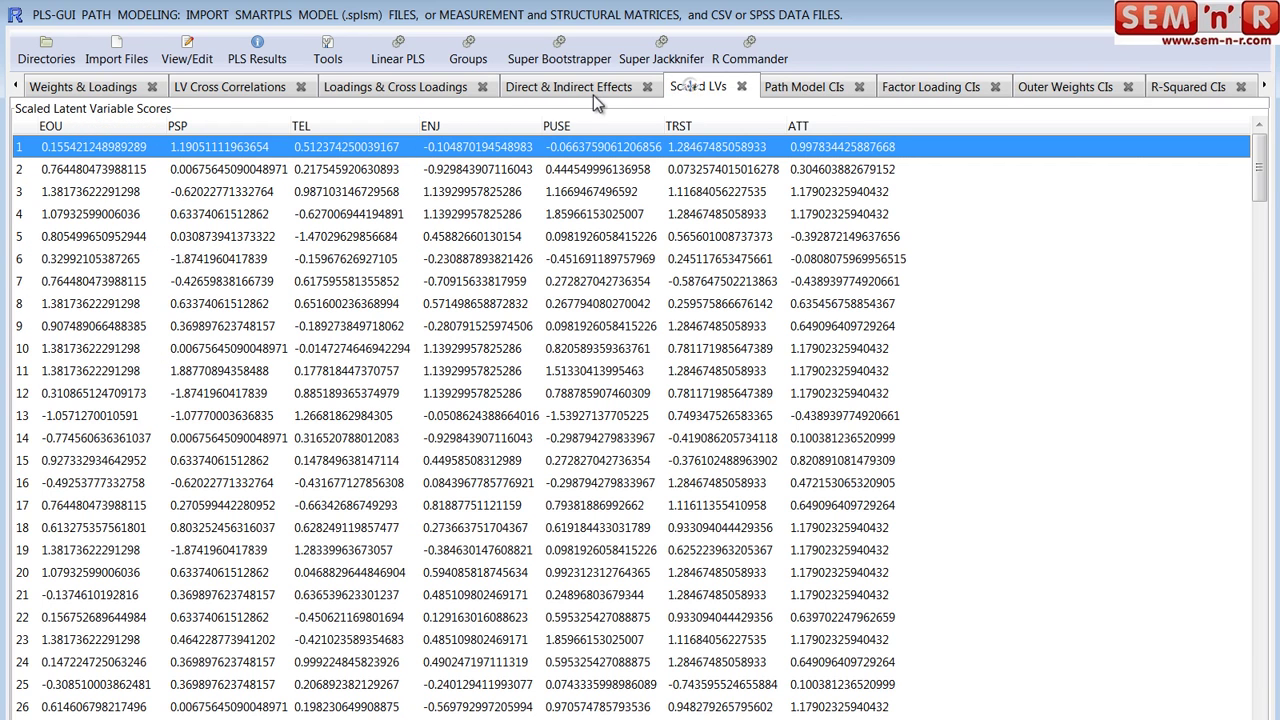